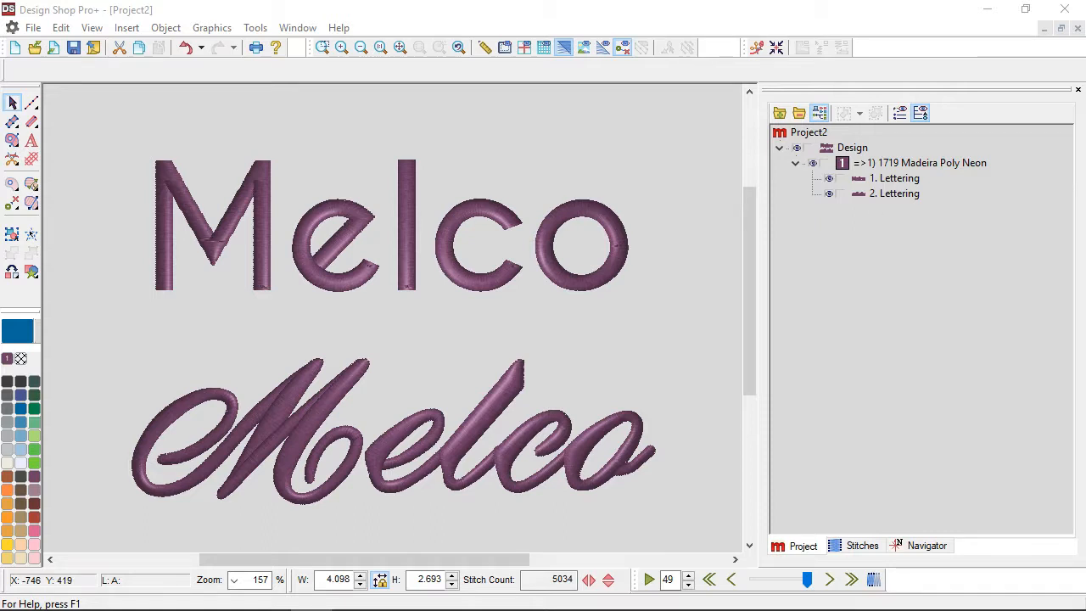
Step: Examine the Top Stitching properties of the upper Melco lettering, including its stitch type, and close the properties
click(321, 244)
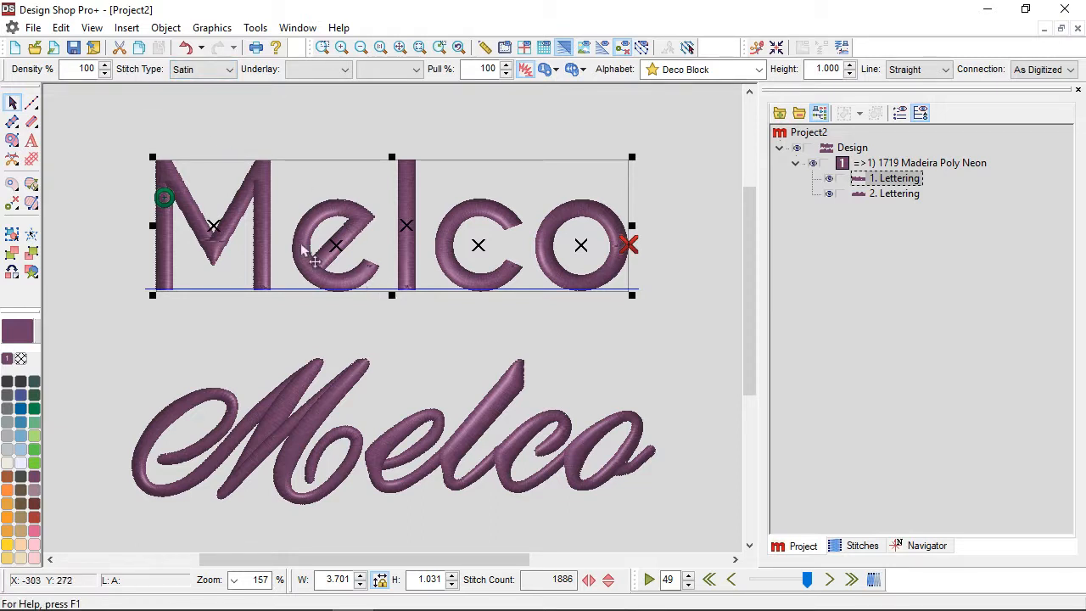
right_click(329, 176)
click(381, 186)
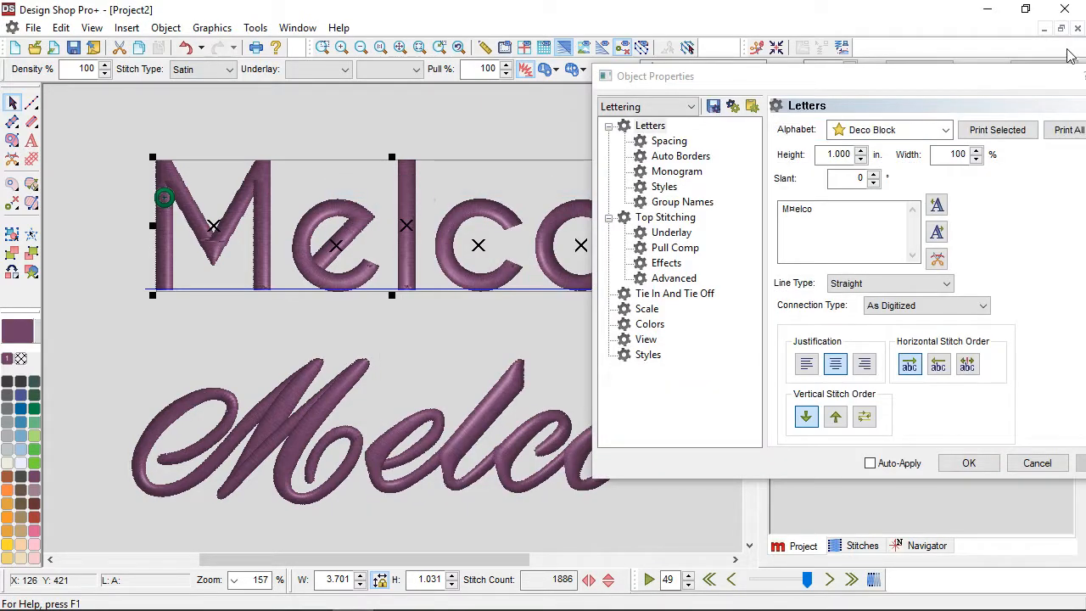
drag(989, 90, 856, 119)
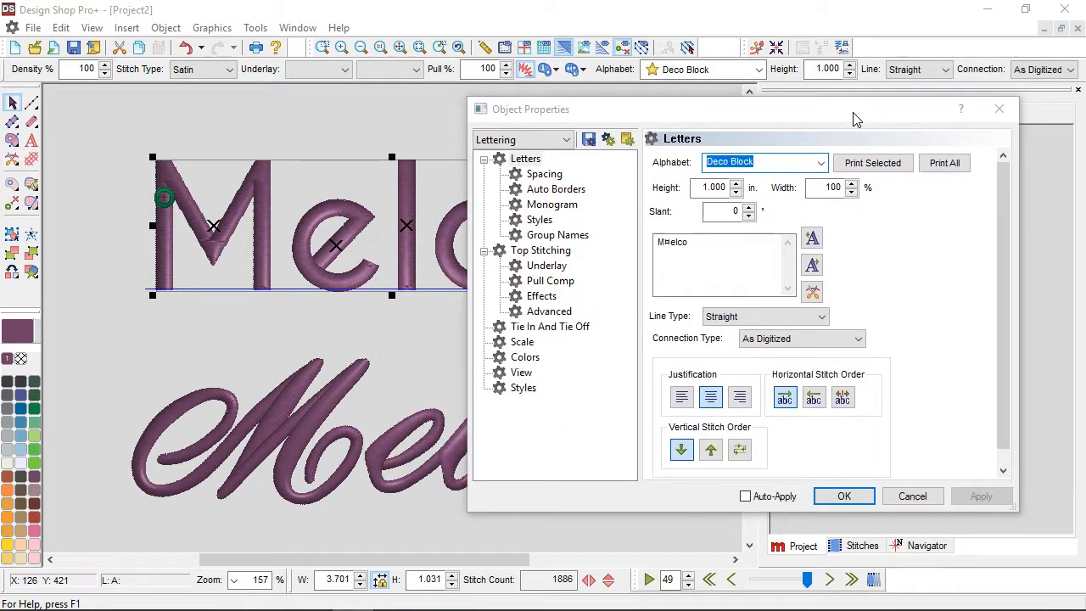
click(553, 255)
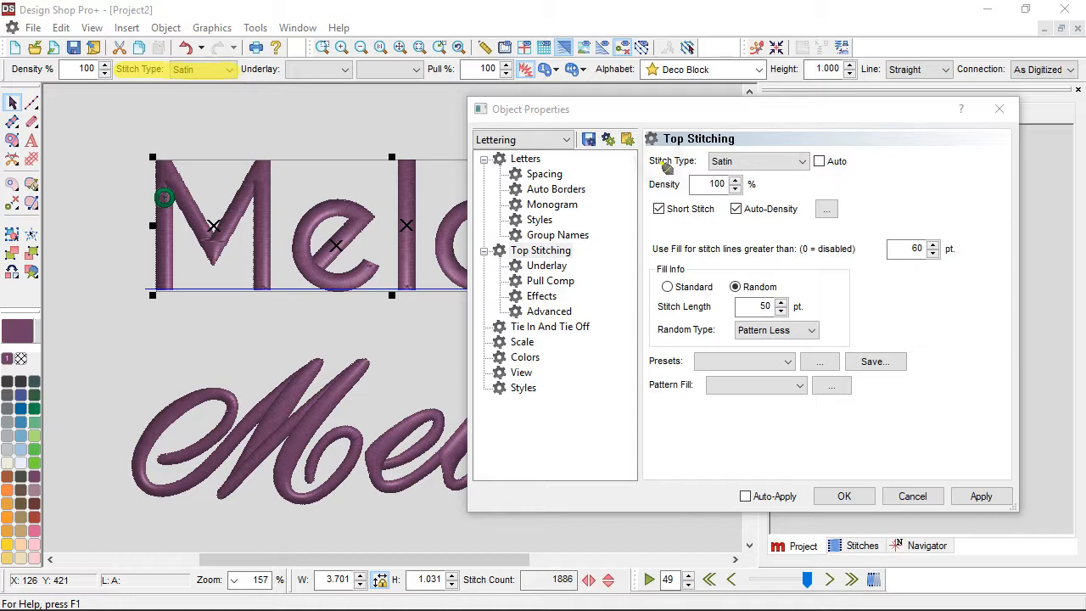
drag(660, 162, 801, 164)
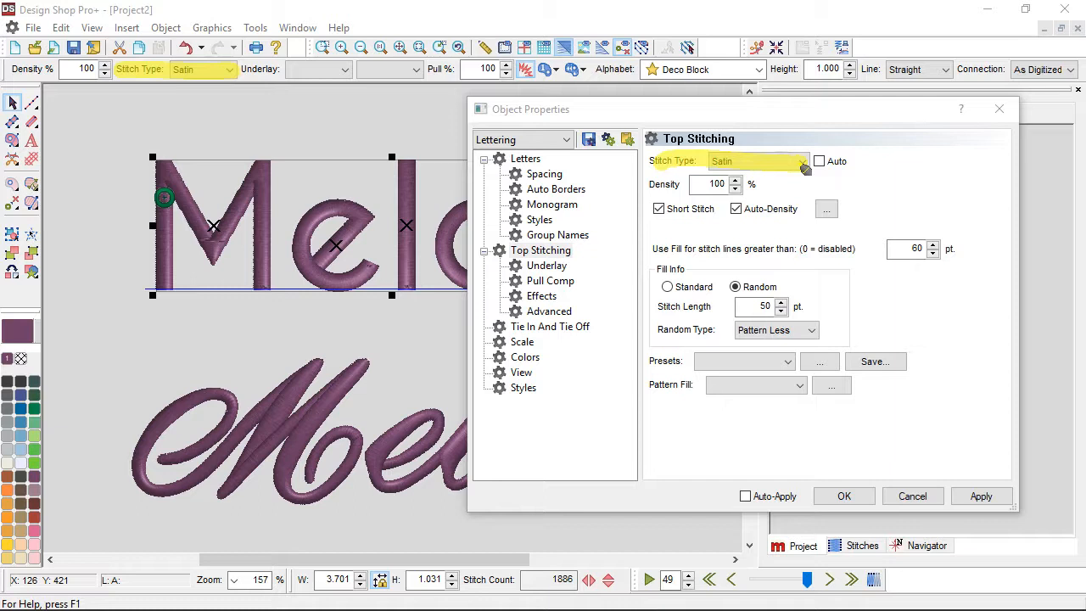
key(Escape)
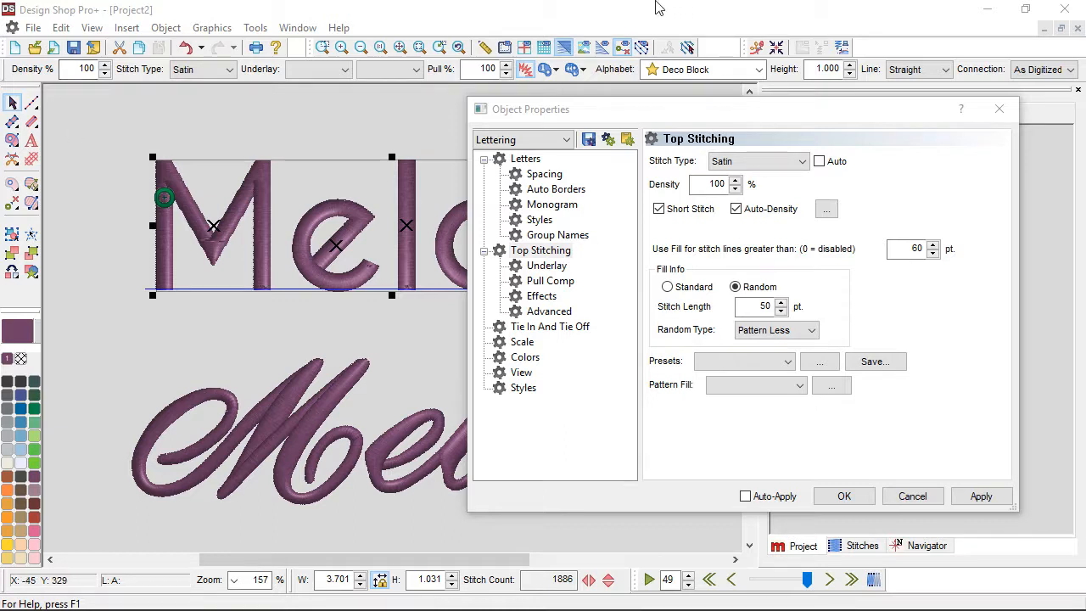
click(937, 115)
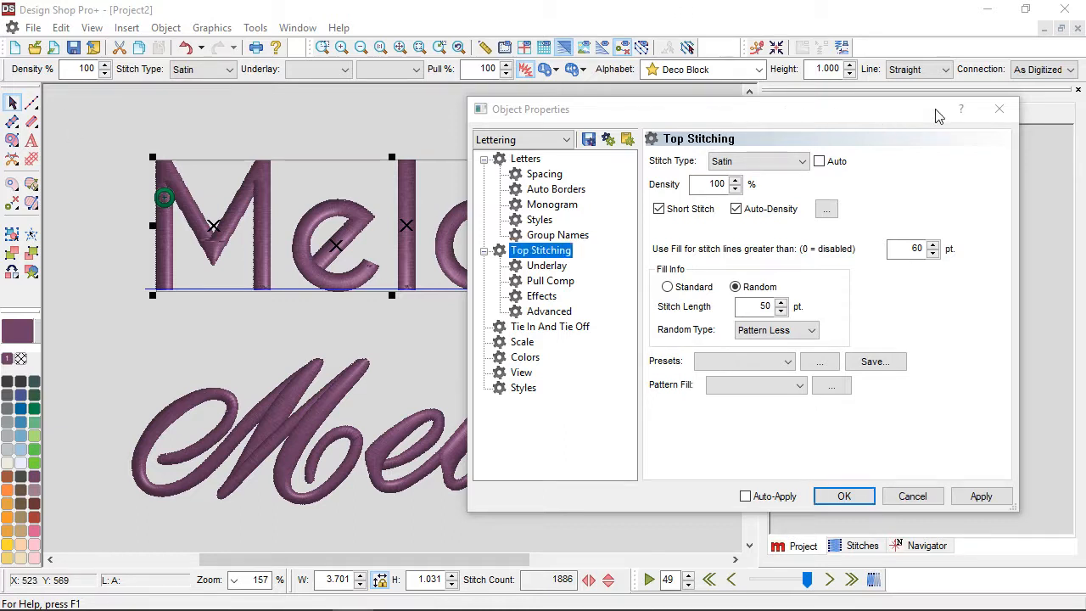
click(1000, 110)
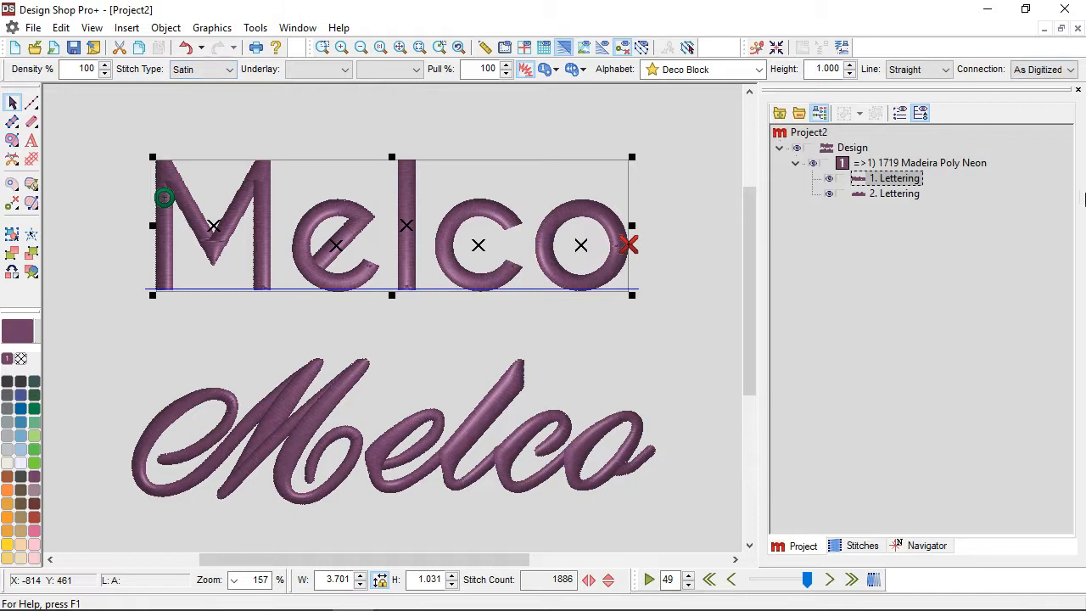
Step: Select both letterings, switch off the 3D stitch display and inspect the individual satin stitches up close
click(970, 164)
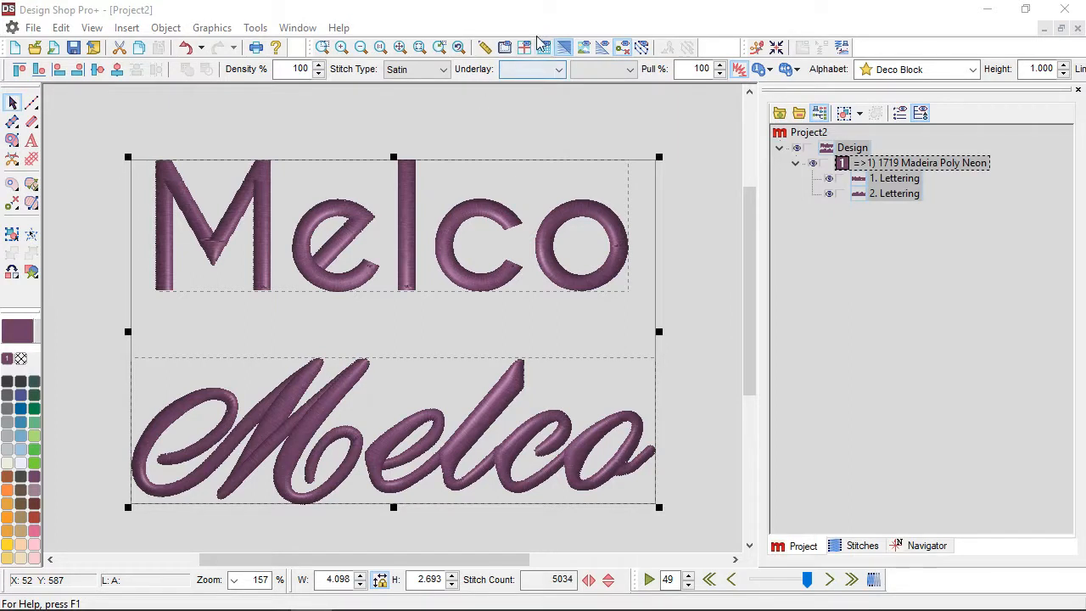
click(564, 49)
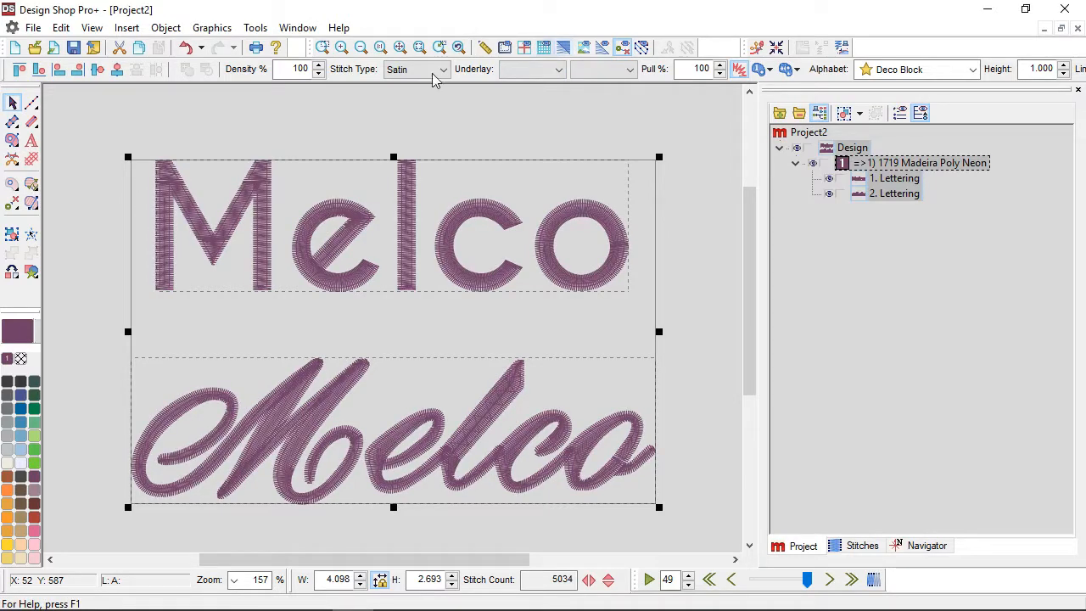
drag(251, 158, 413, 321)
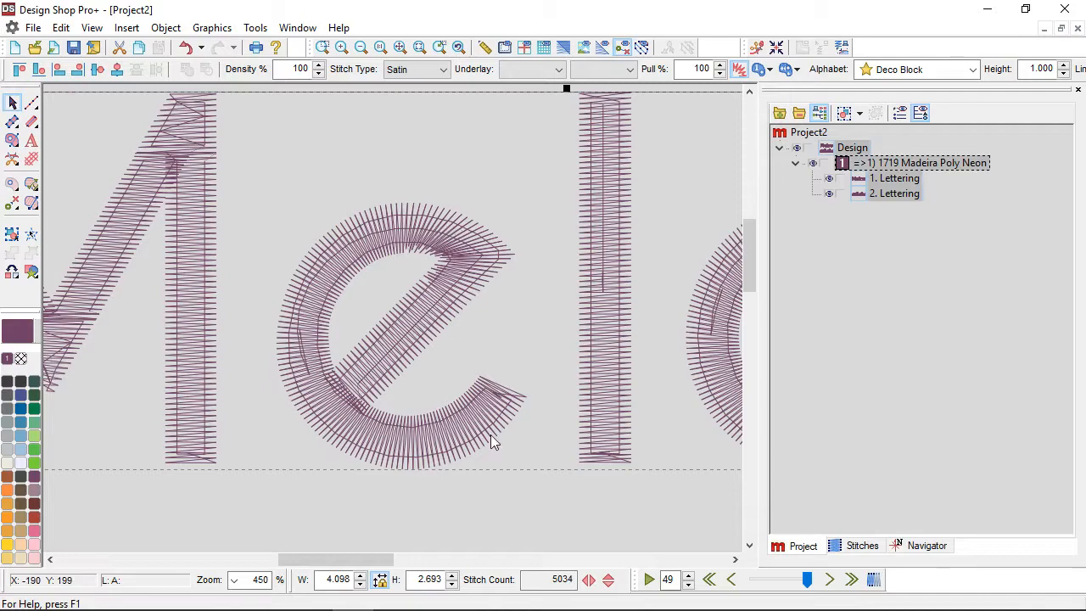
scroll(520, 394, down, 10)
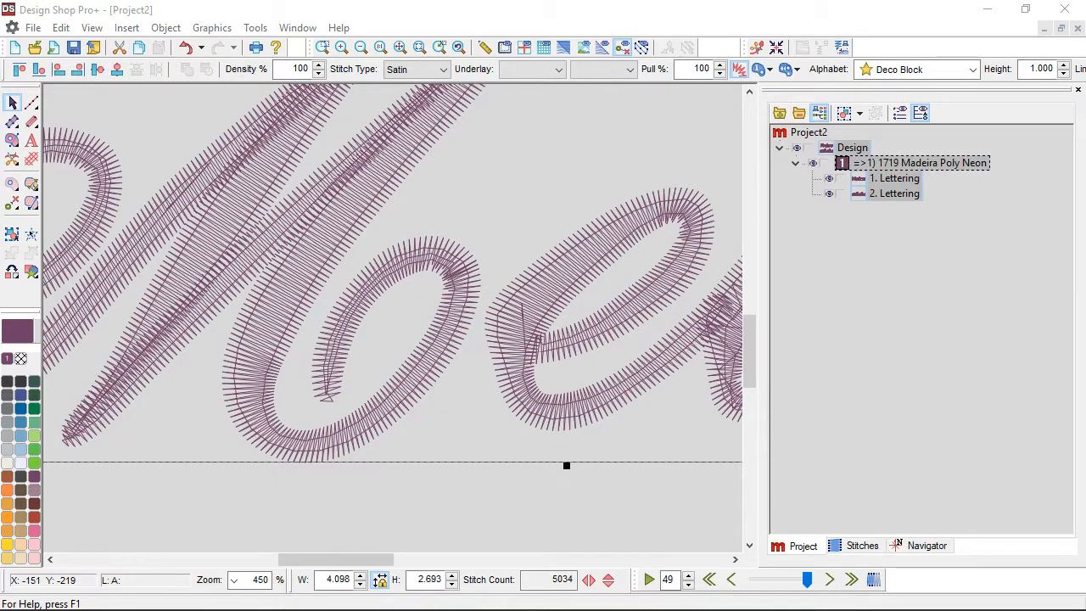
drag(367, 346, 476, 460)
drag(301, 392, 164, 424)
drag(163, 141, 414, 308)
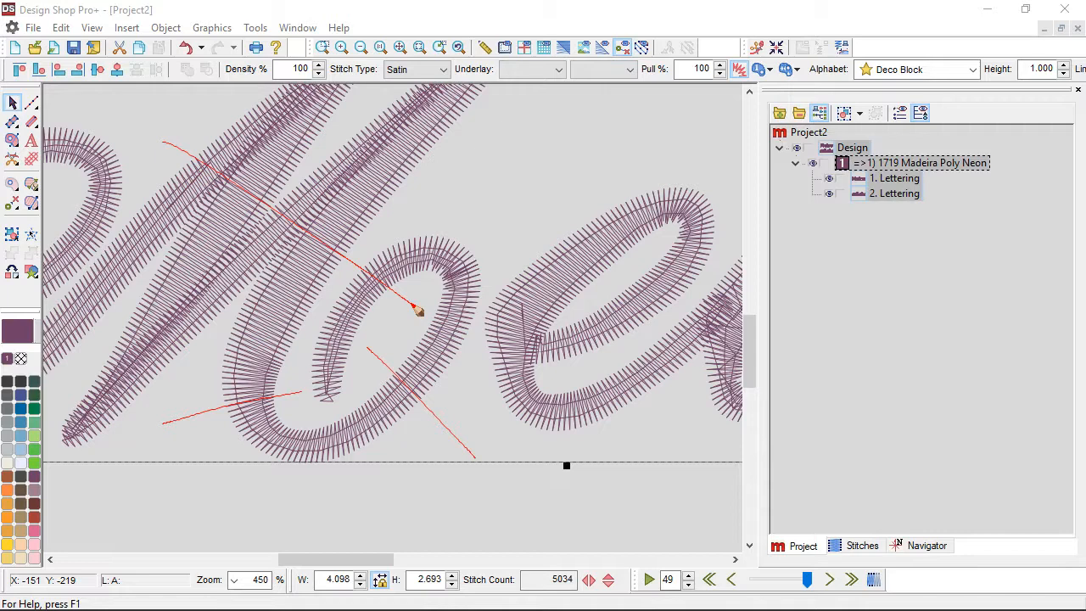
key(Escape)
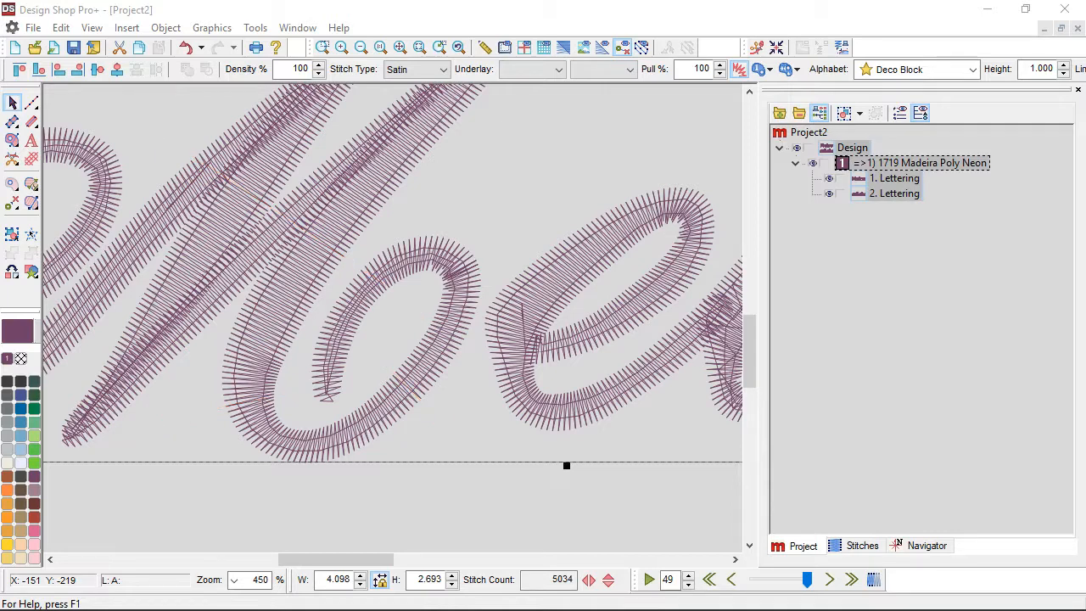
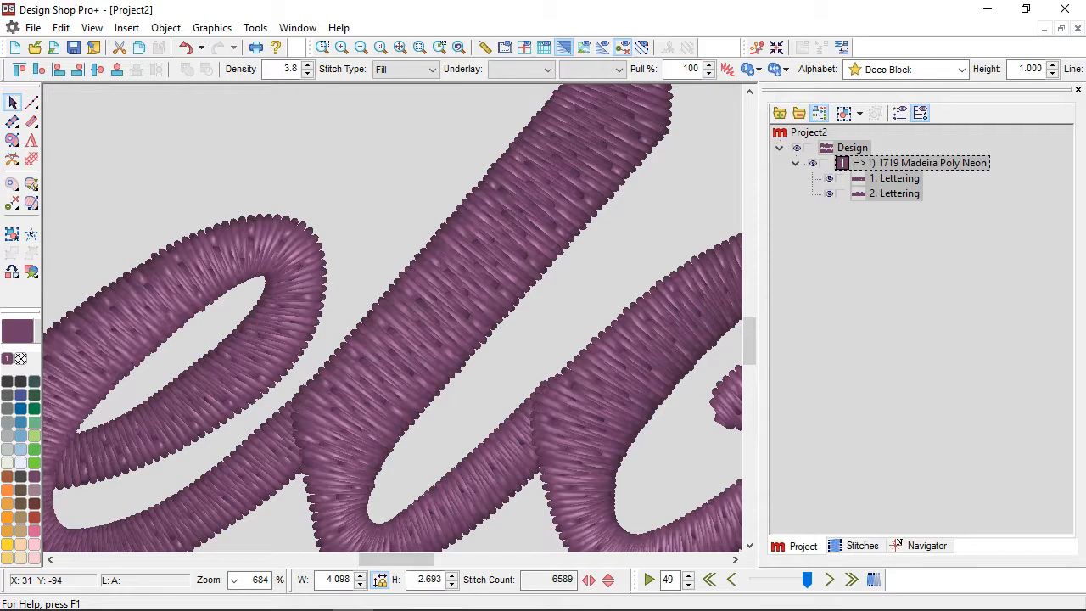
Step: Set both underlay options of the two selected letterings to None
scroll(428, 303, down, 4)
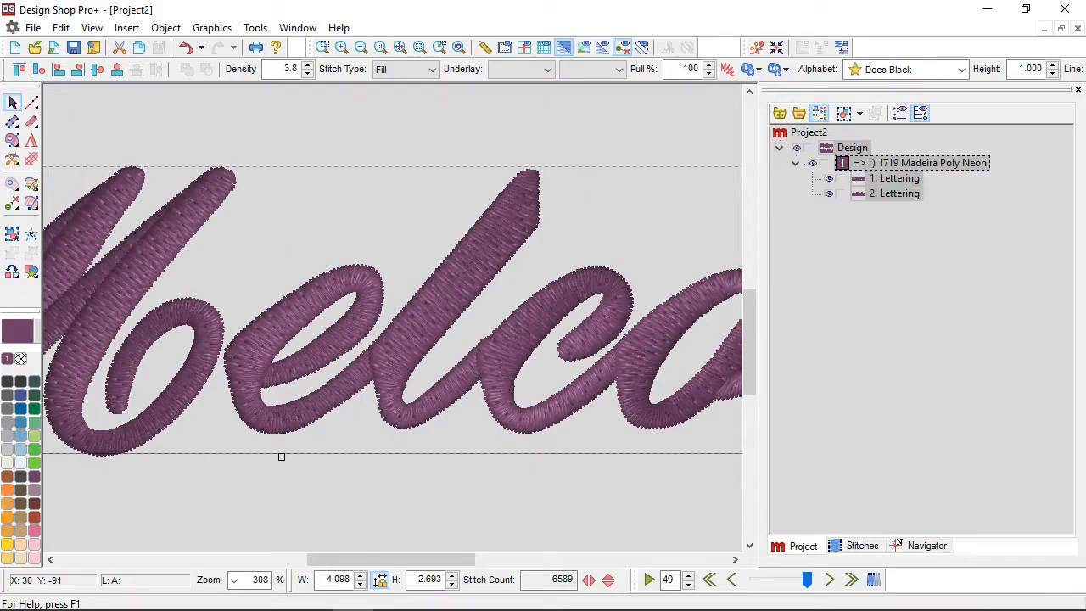
scroll(449, 322, up, 1)
click(521, 70)
click(502, 85)
click(592, 70)
click(574, 86)
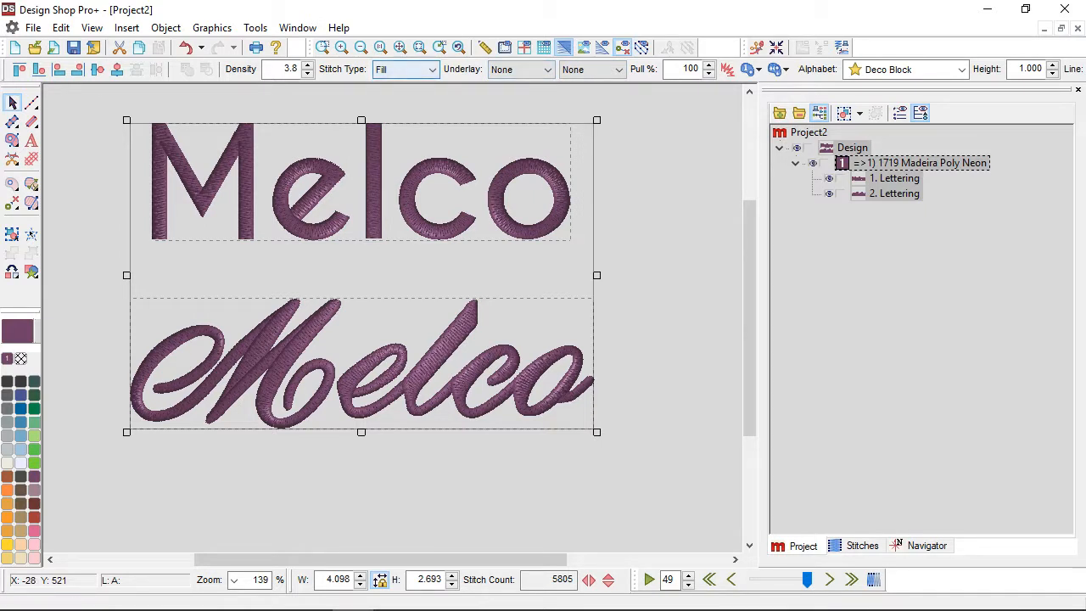
Step: Change the stitch type of both letterings to Zig Zag and view the stitches with nothing selected
click(406, 70)
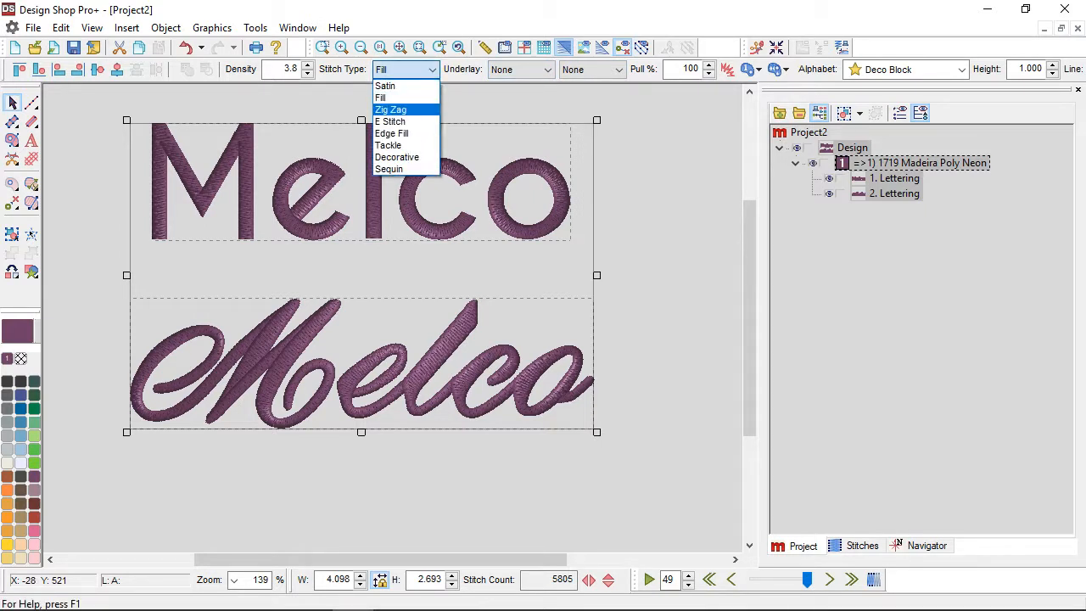
click(391, 110)
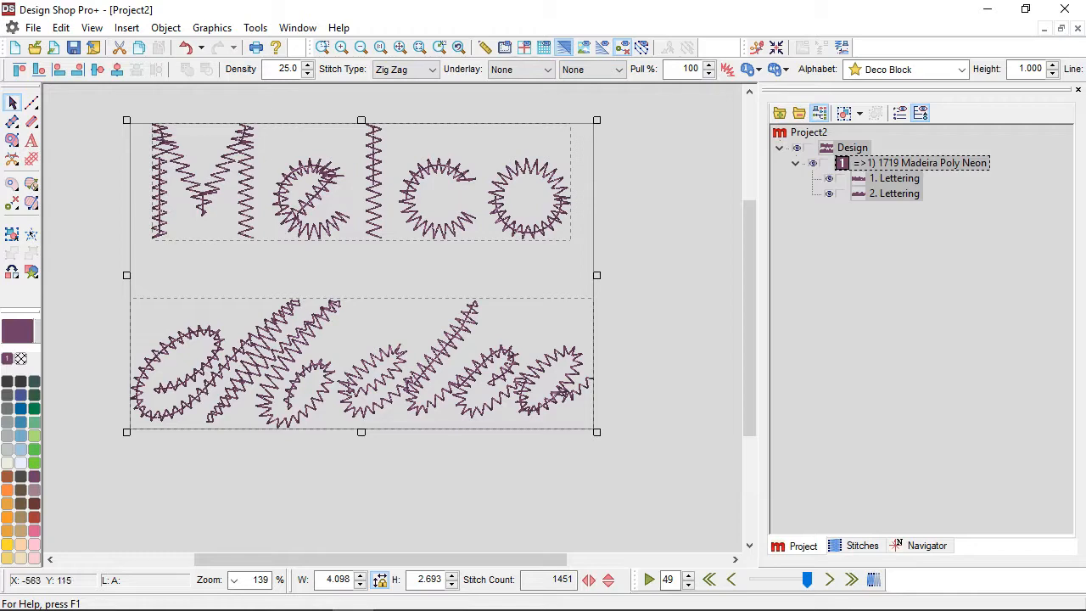
click(95, 276)
scroll(243, 205, up, 1)
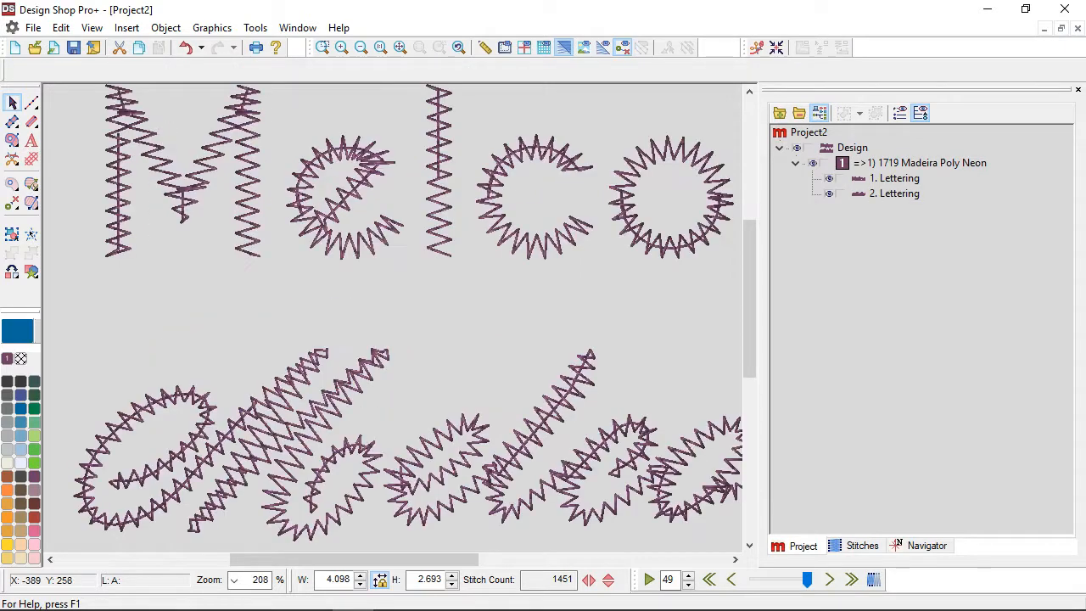
scroll(243, 205, up, 2)
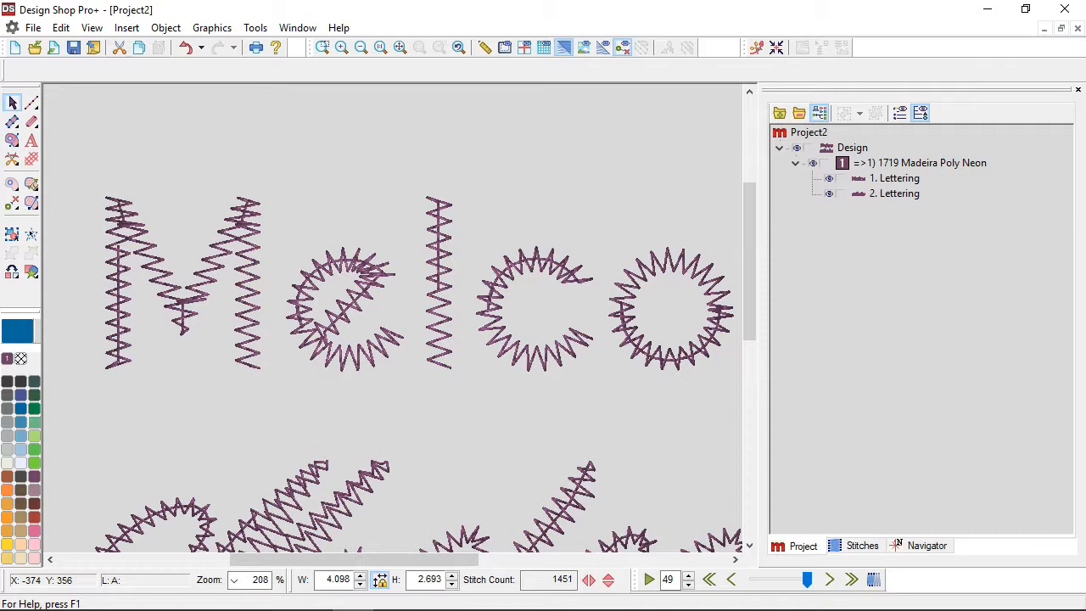
click(312, 609)
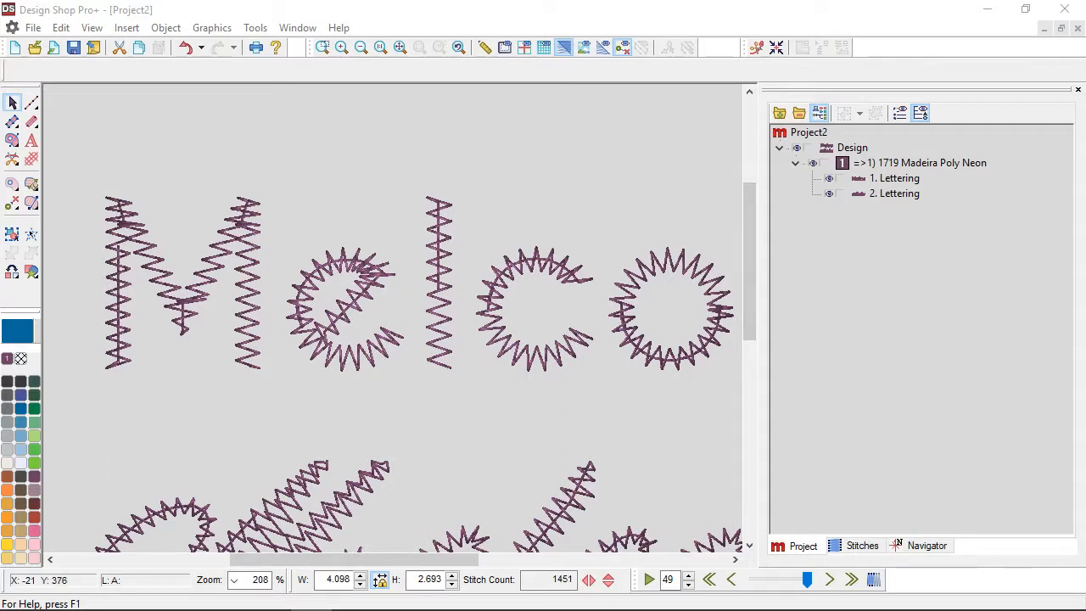
Step: Select both letterings under the 1719 Madeira Poly Neon color and change their stitch type to Tackle
click(894, 179)
click(890, 163)
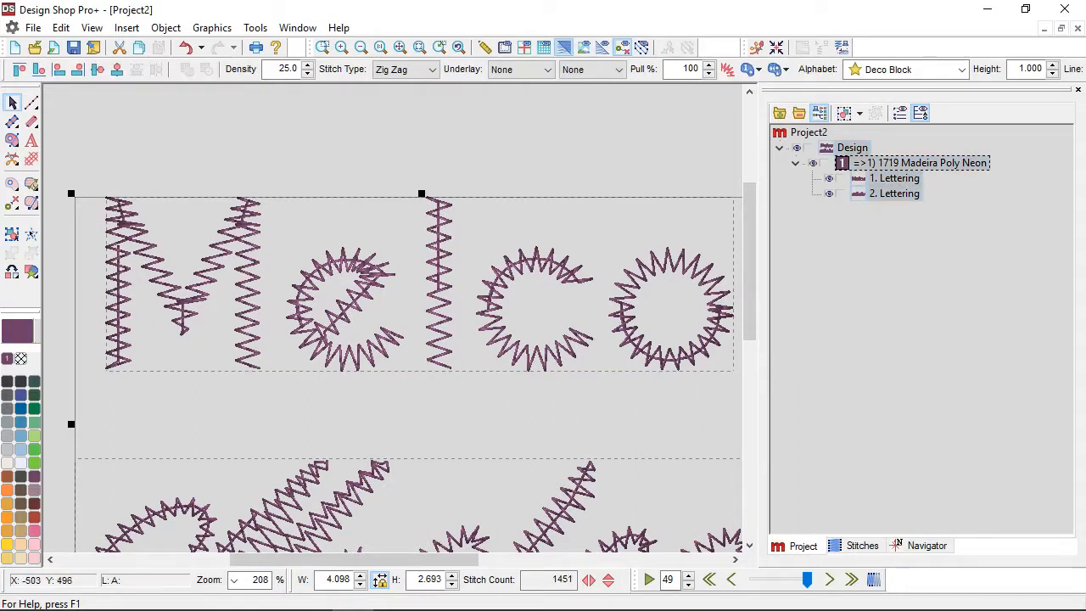
click(405, 71)
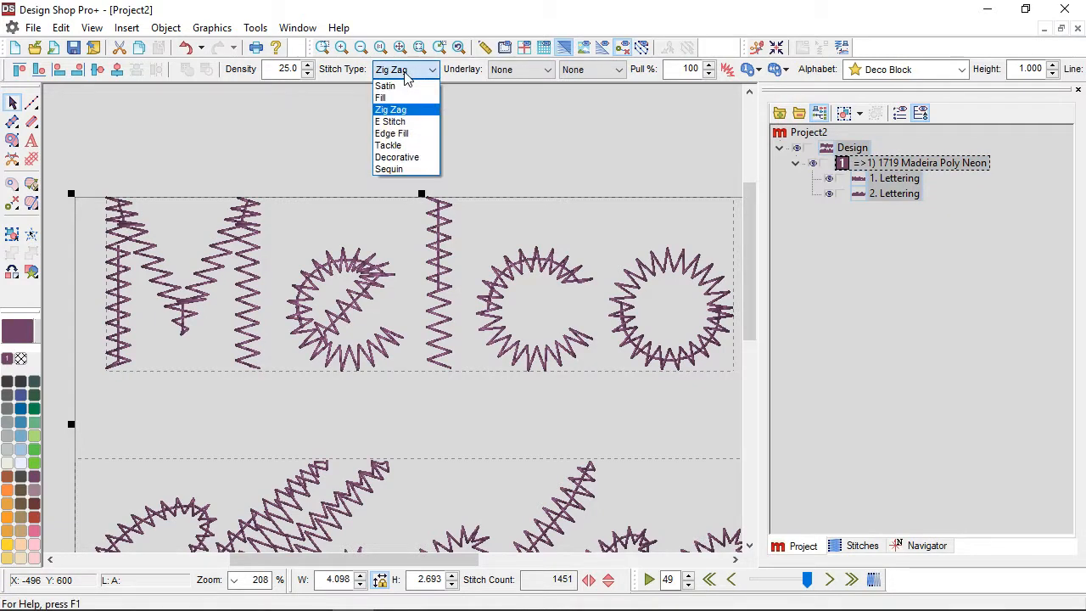
click(386, 145)
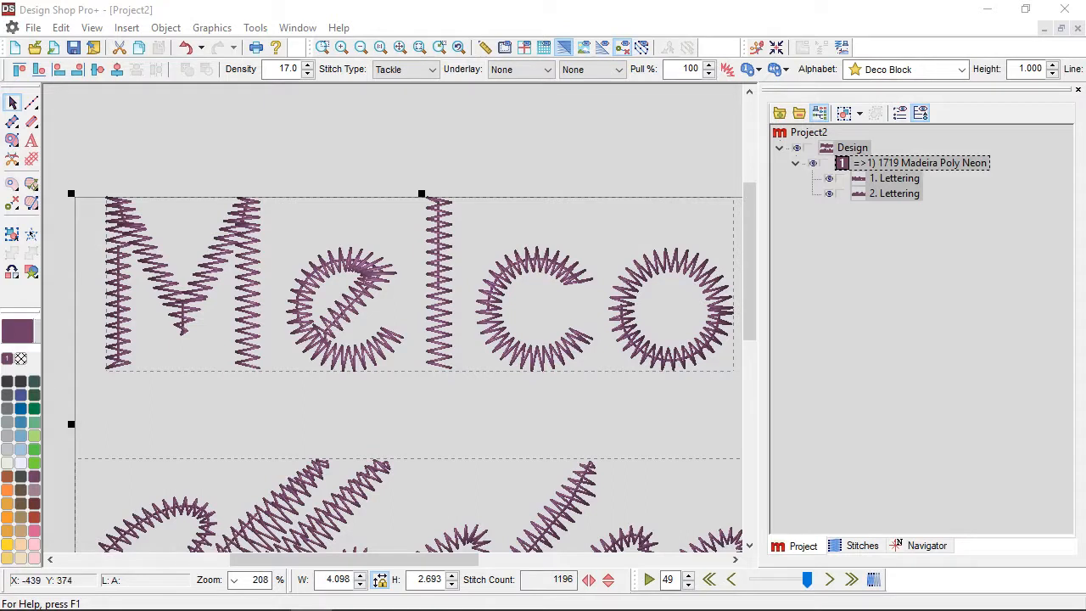
click(598, 110)
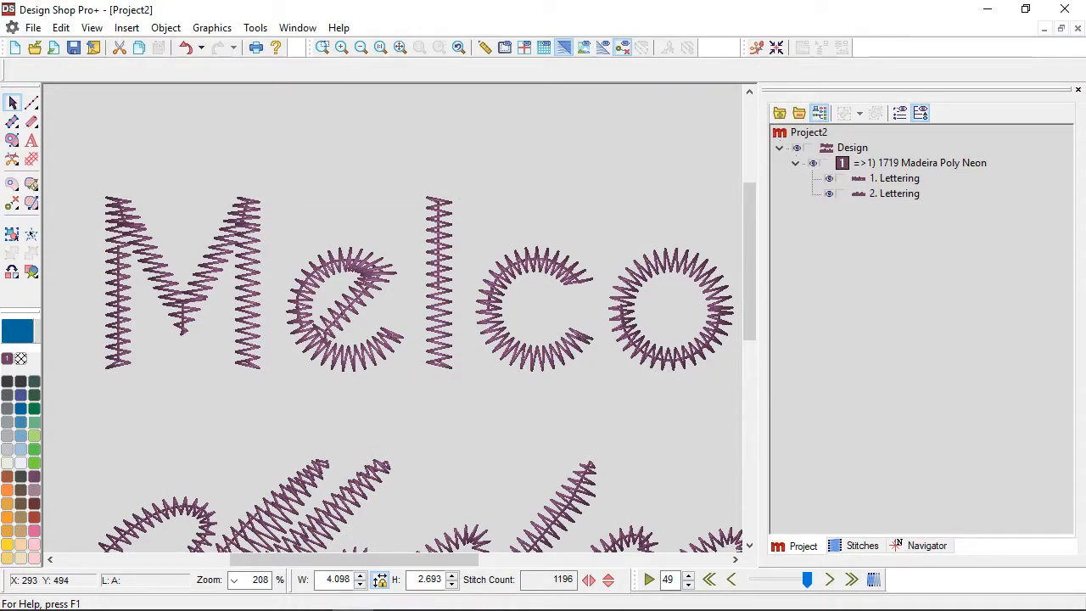
Step: Duplicate the upper Melco lettering in place and color the copy blue 1797 Madeira Poly Neon
click(624, 297)
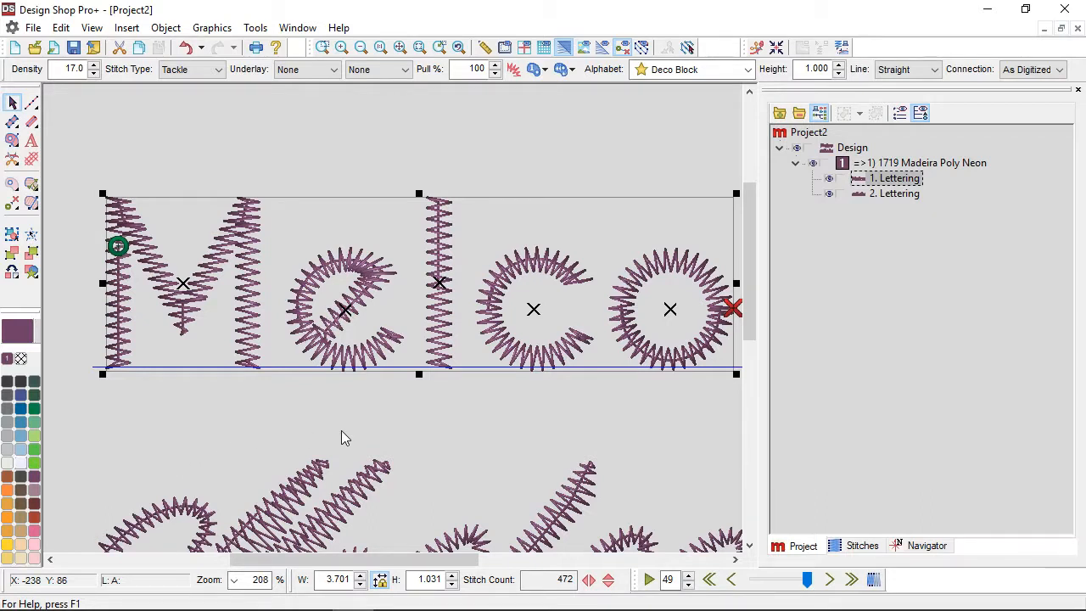
key(ctrl+v)
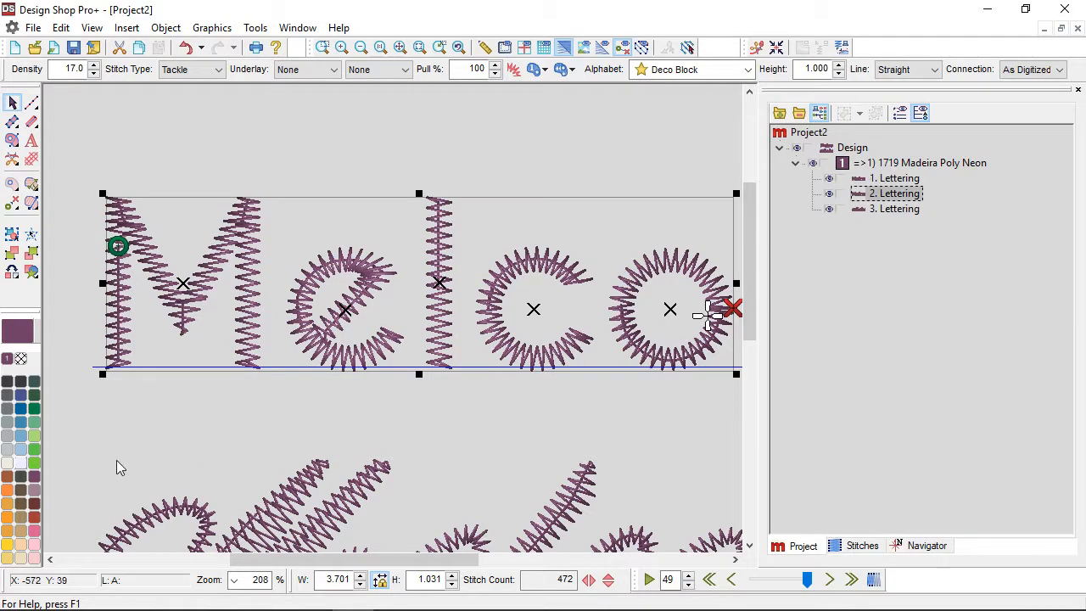
click(25, 413)
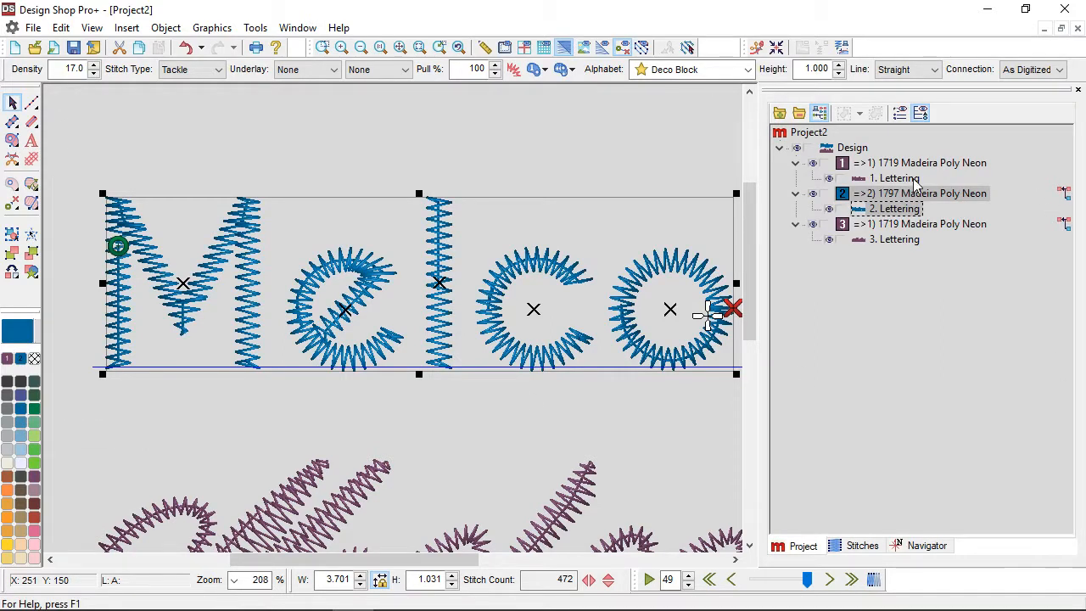
Step: Recolor the original upper lettering red 1821 Madeira Poly Neon and change its stitch type to Satin
click(37, 517)
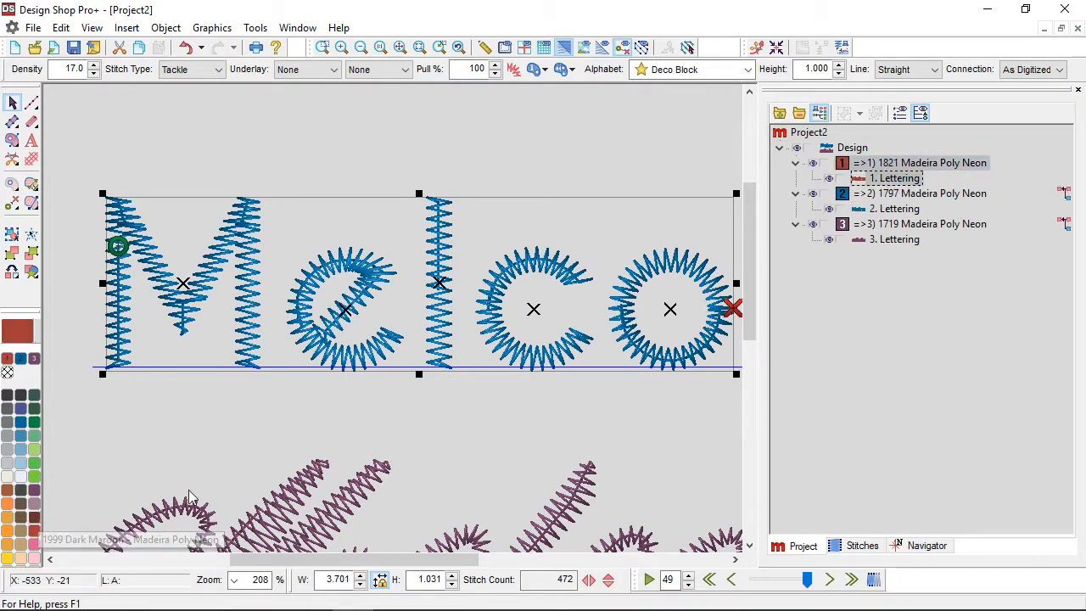
click(198, 72)
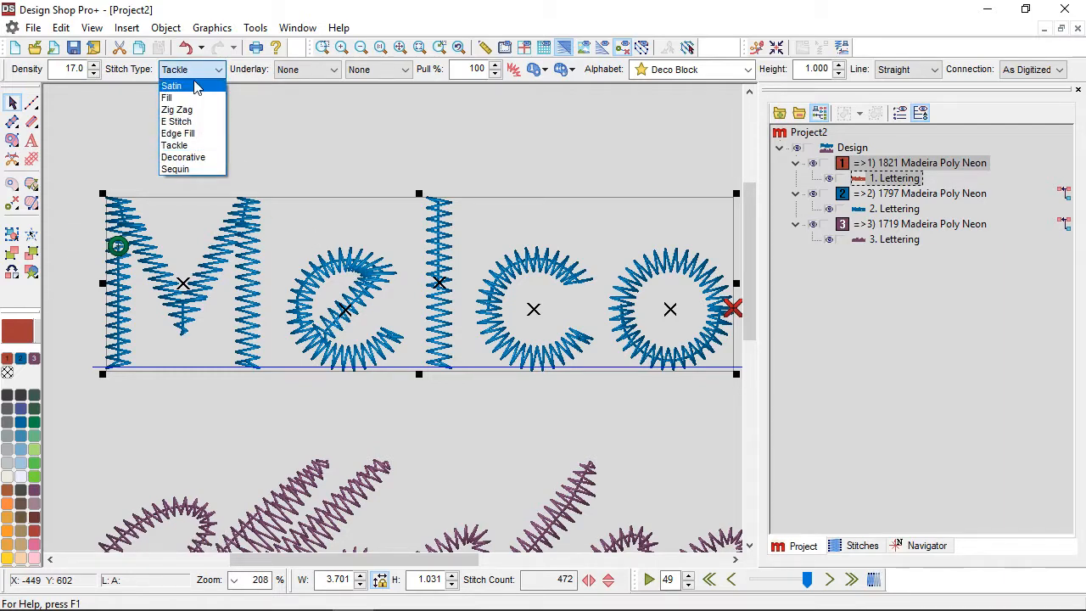
click(194, 85)
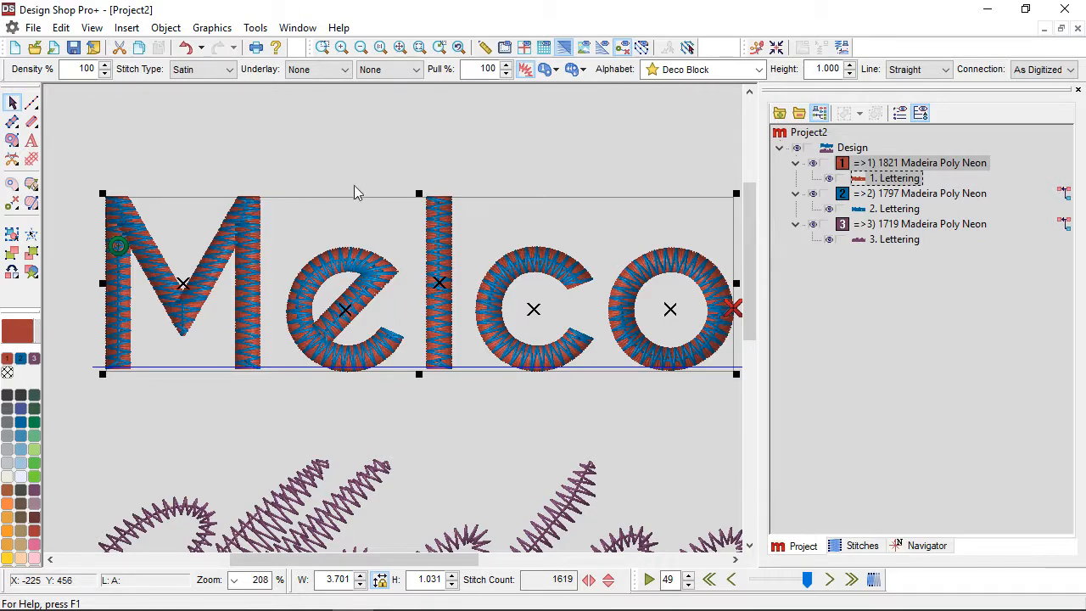
Step: Turn off Auto-Density in the red satin lettering's Top Stitching properties and apply the change
right_click(359, 219)
click(384, 230)
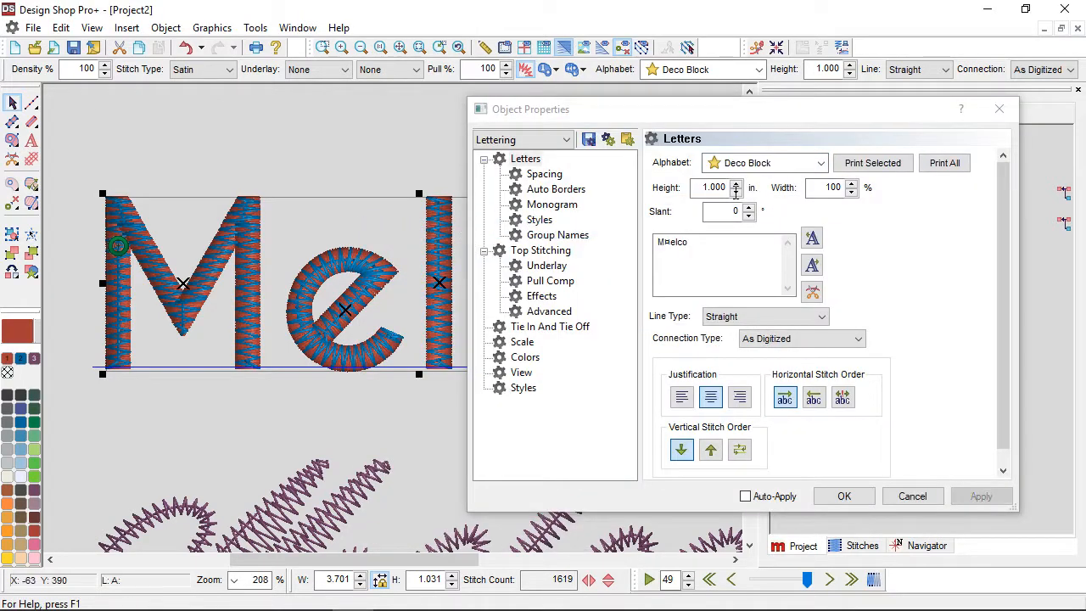
click(540, 250)
click(738, 209)
click(738, 209)
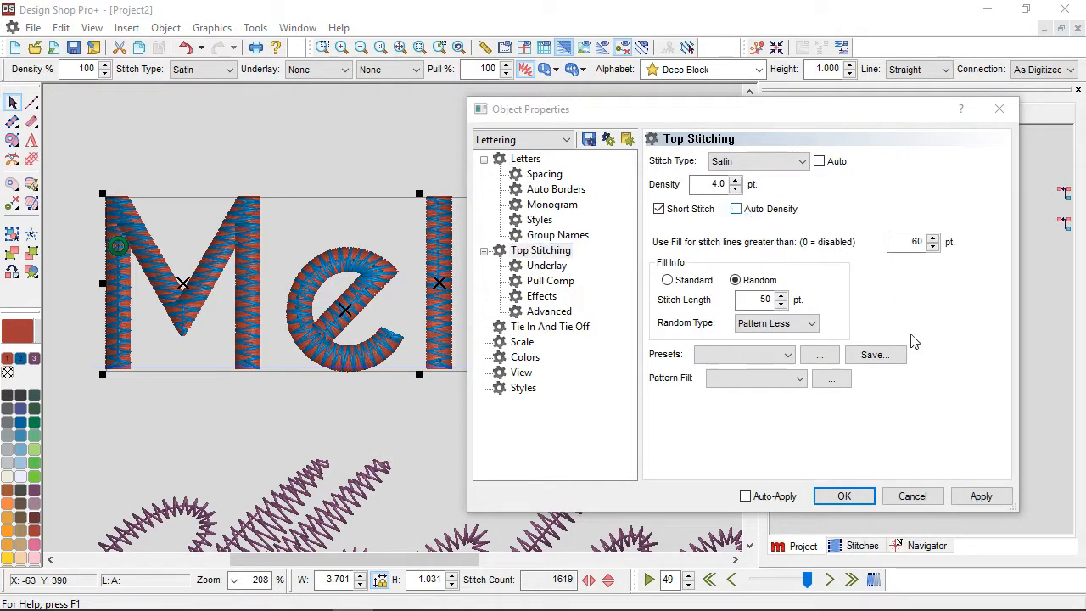
click(980, 496)
Step: Set the density of the red satin lettering to 17 pt and apply the change
double_click(707, 185)
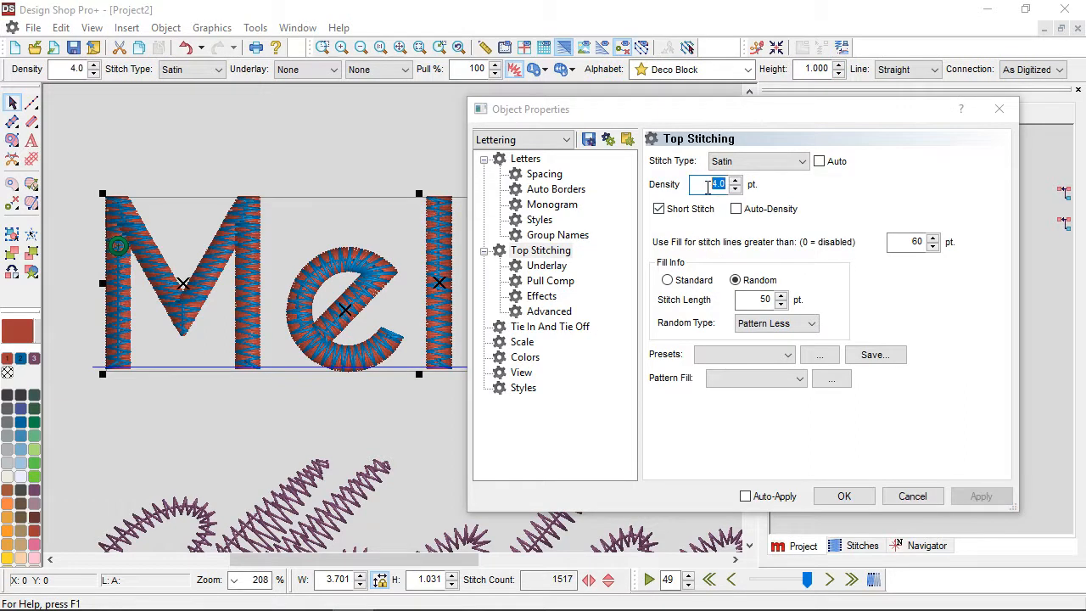
text(1)
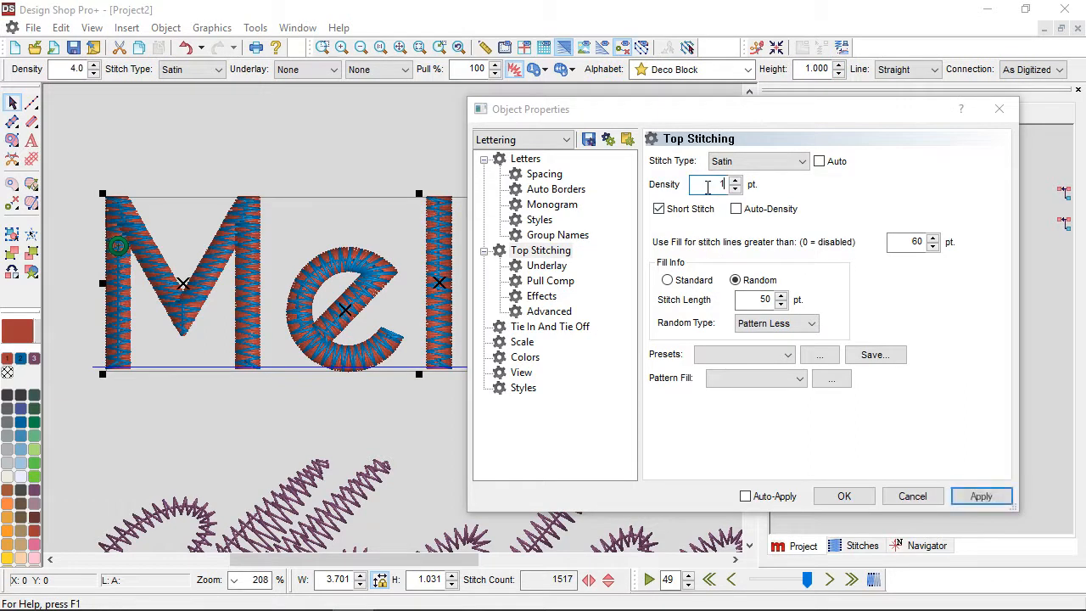
text(7)
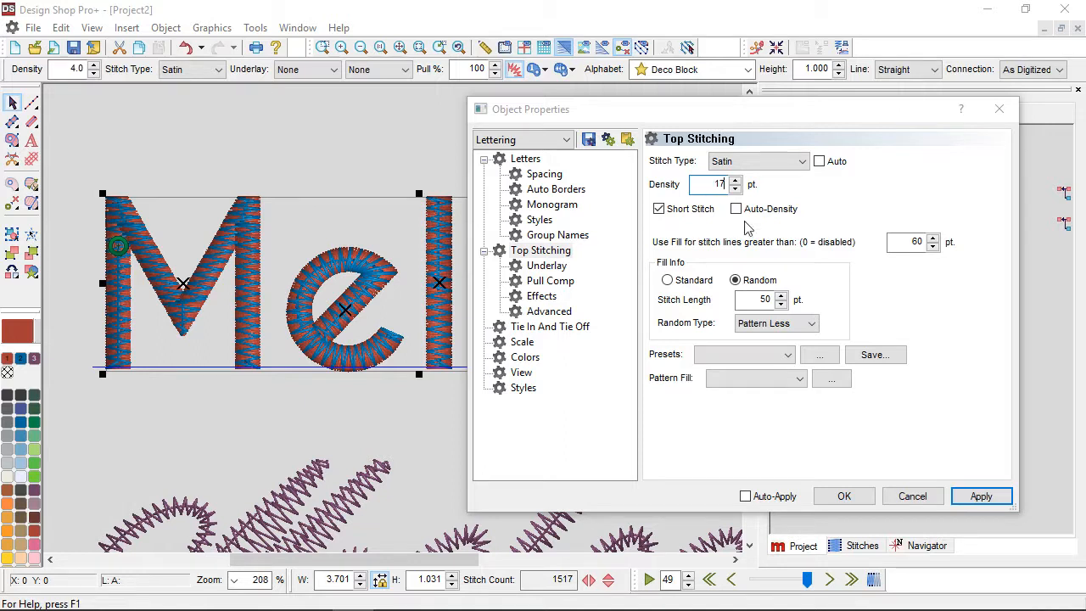
click(982, 497)
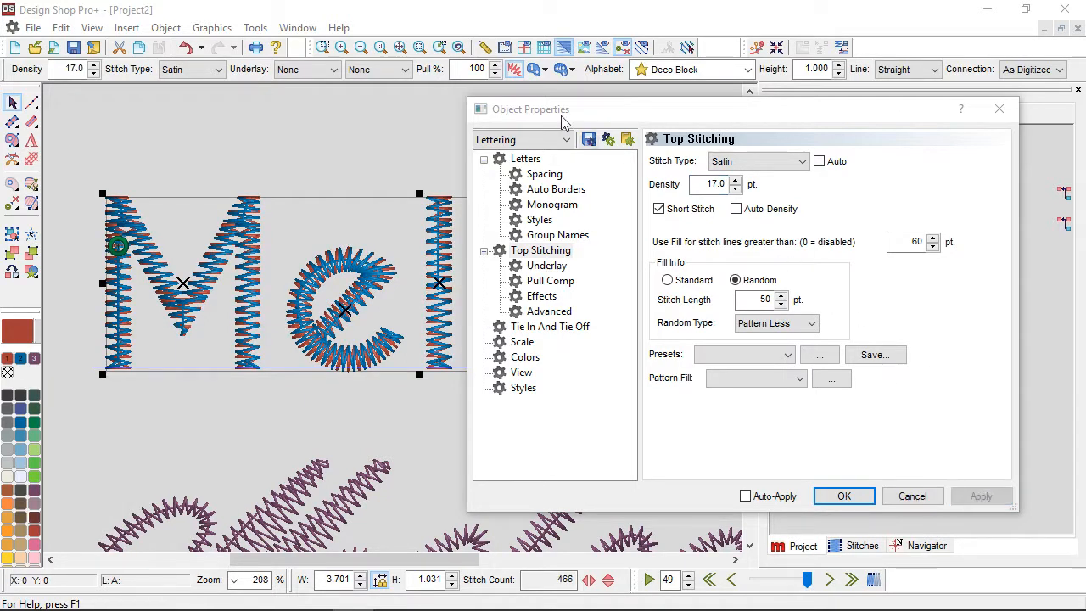
Step: Select the blue Melco lettering and change its stitch type from Tackle to Zig Zag, applying the change
click(241, 438)
click(252, 333)
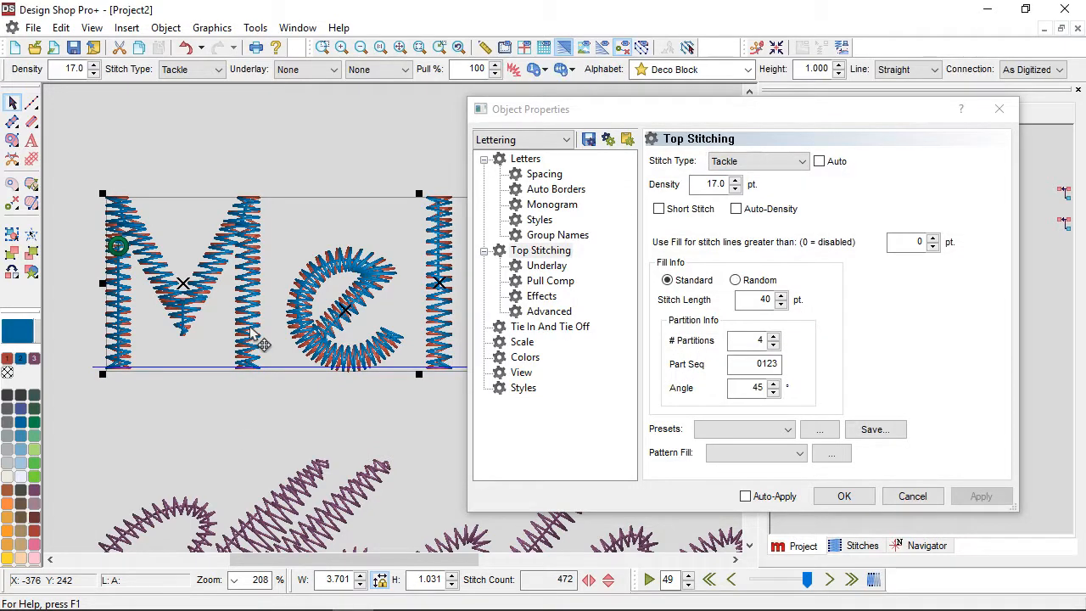
click(770, 169)
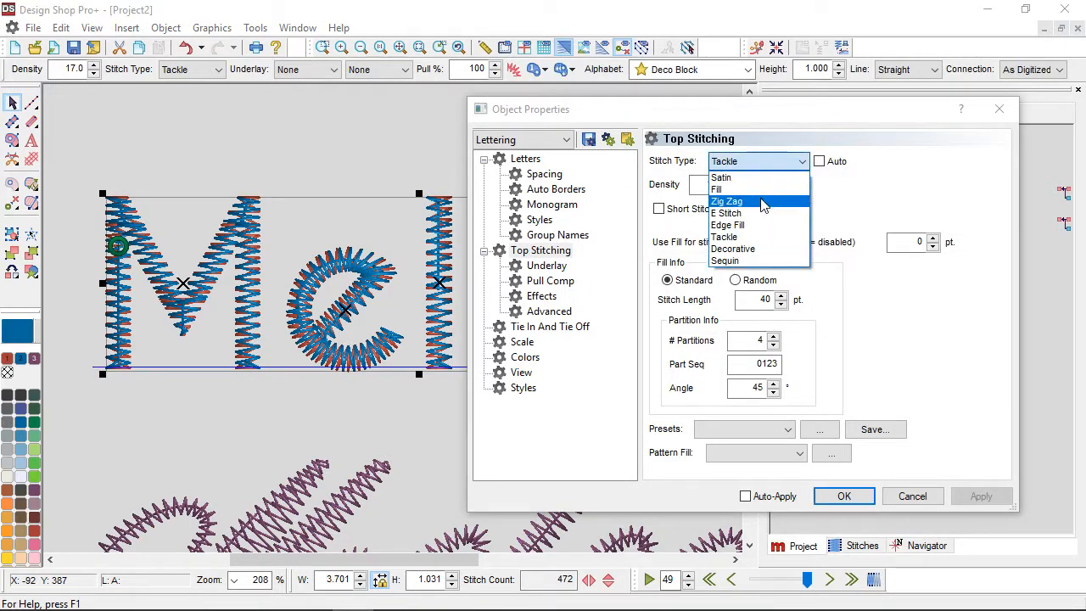
click(763, 201)
click(980, 496)
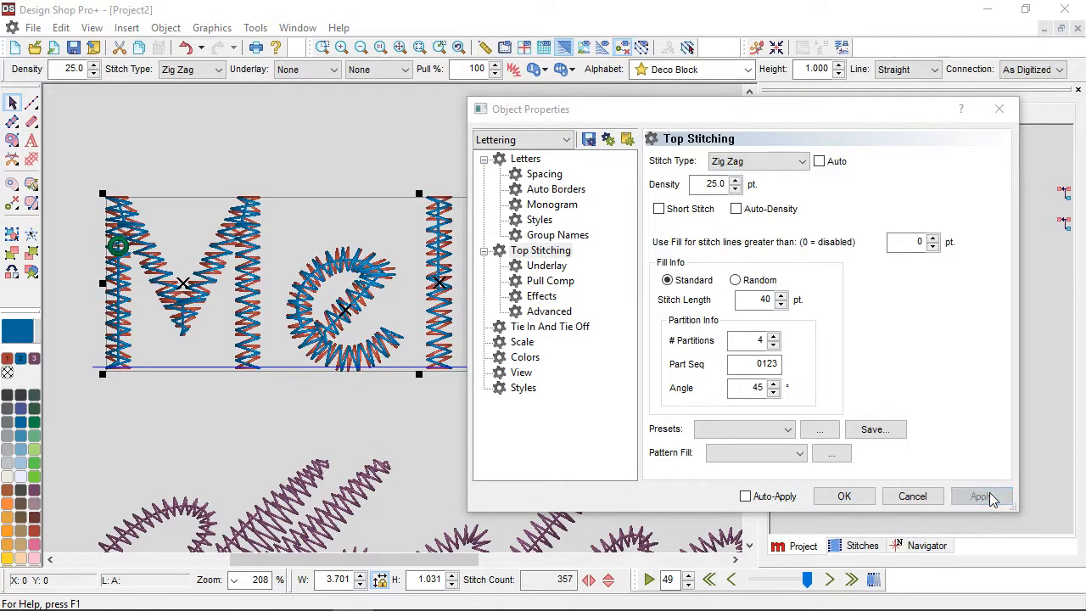
Step: Select the red 1821 Madeira Poly Neon lettering, set its density to 25 pt, and apply and close its properties
drag(619, 114, 391, 224)
click(912, 178)
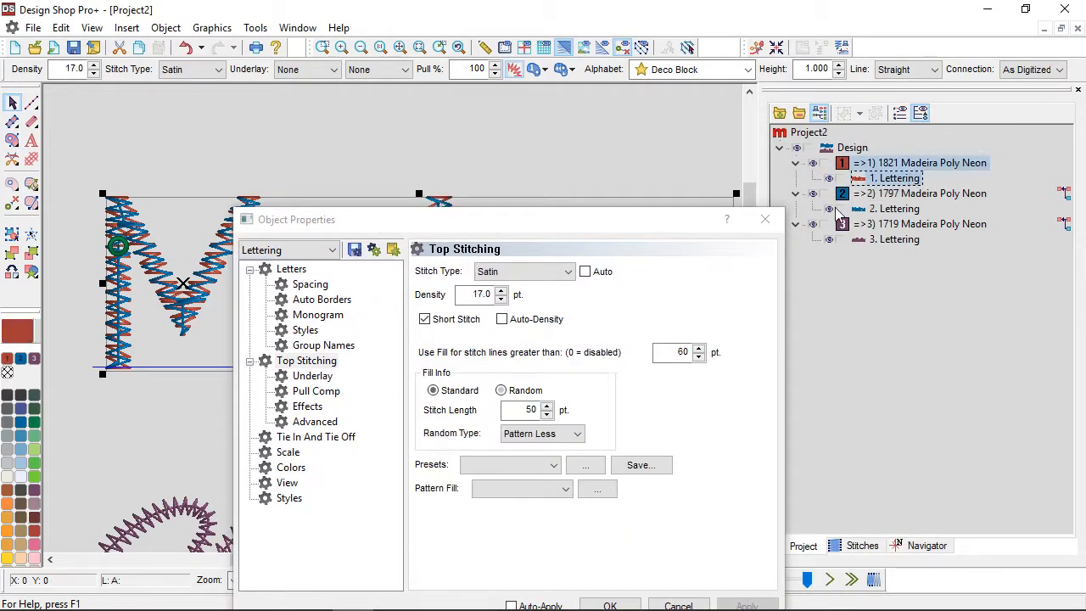
double_click(472, 297)
text(25)
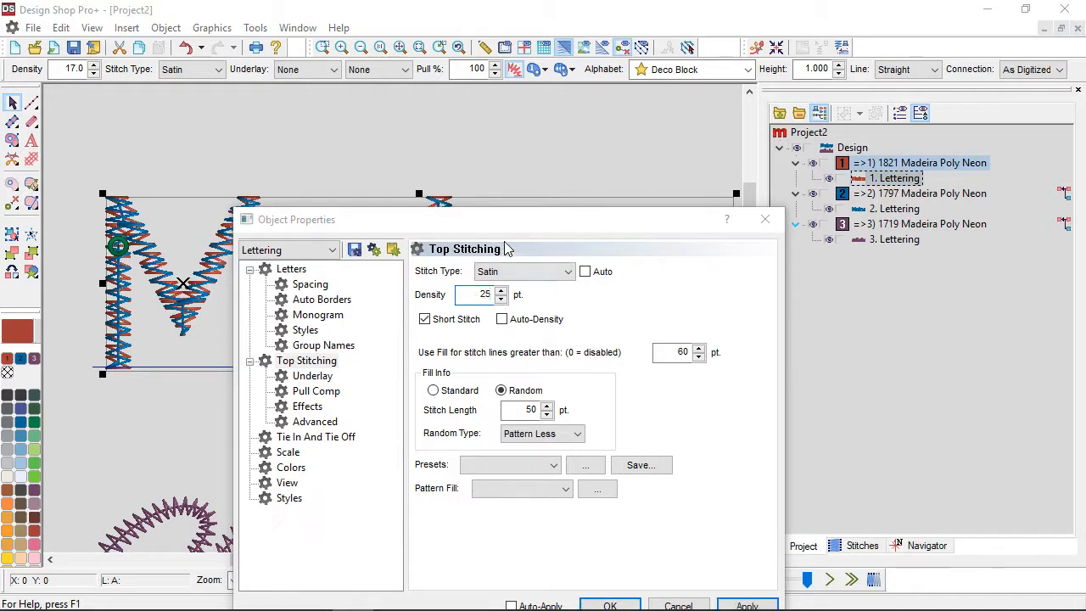
drag(507, 218, 529, 110)
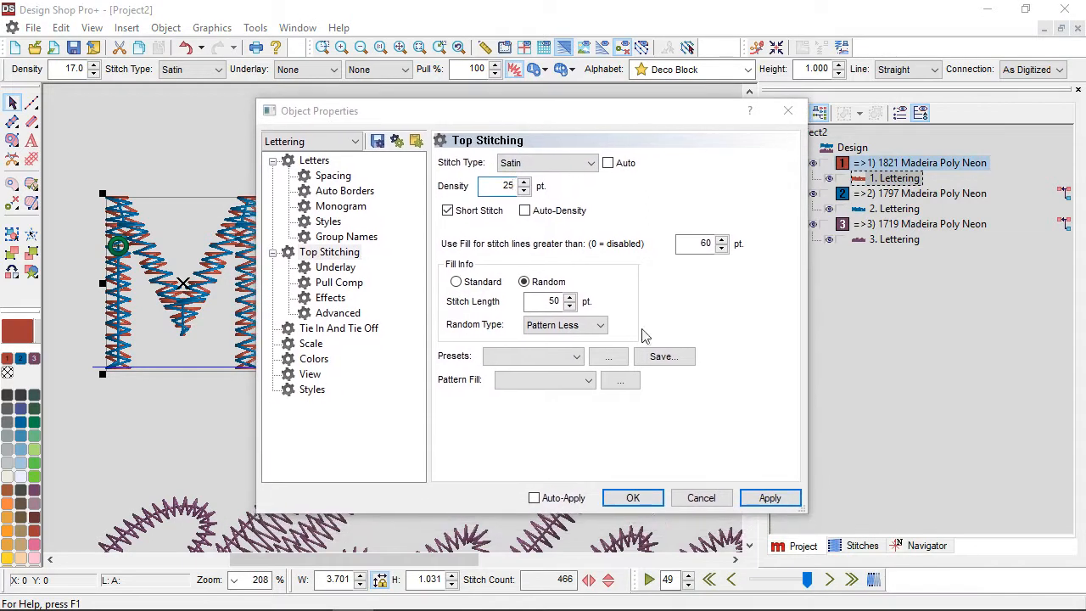
click(769, 498)
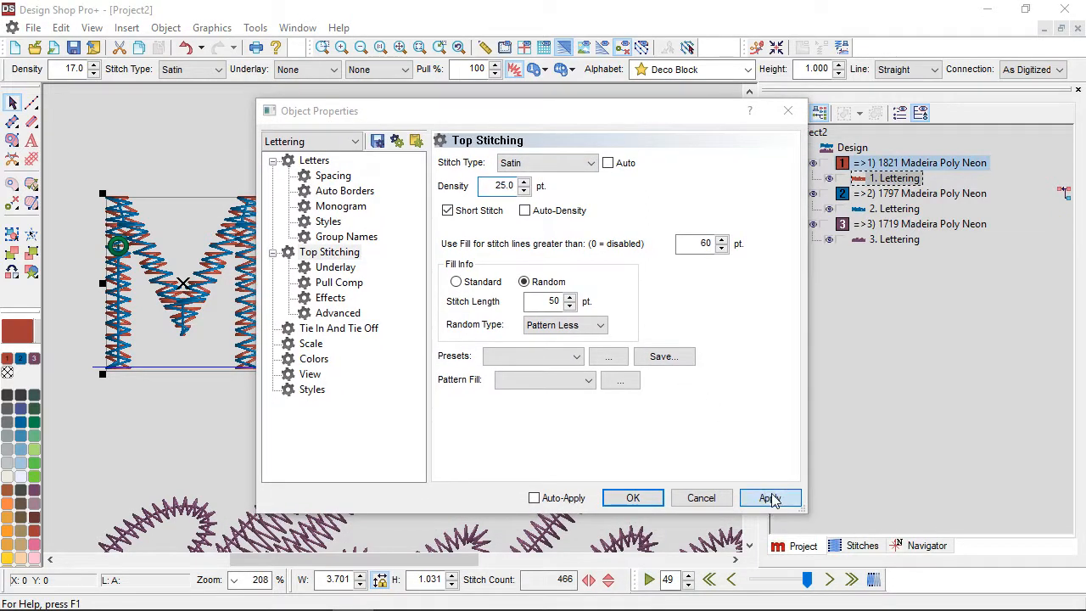
click(632, 498)
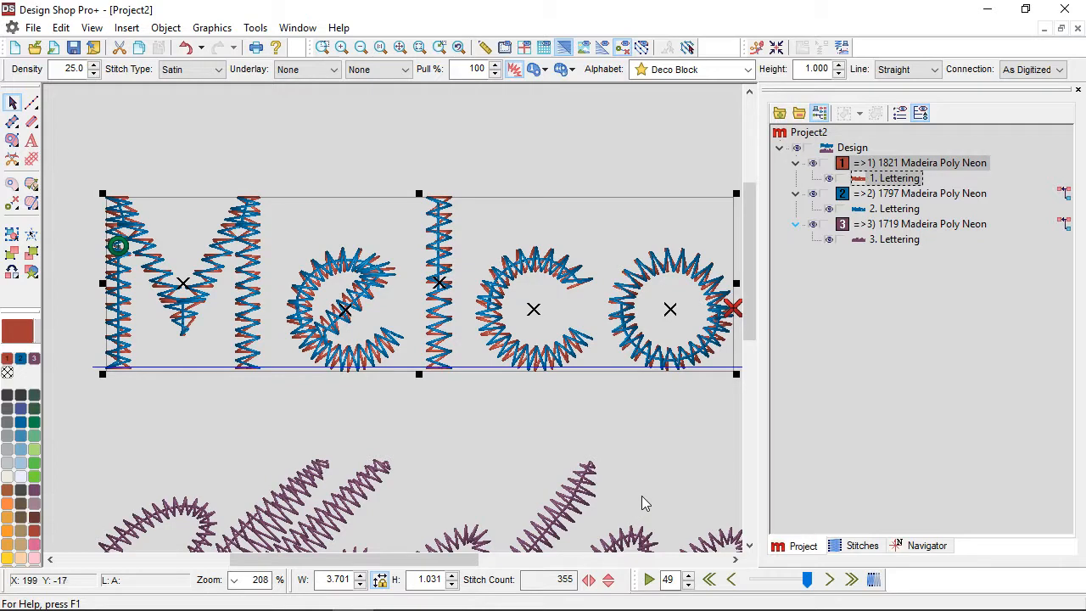
Step: Move the red satin lettering slightly left so its letter l stands beside the blue zig zag l, and select the blue lettering
scroll(476, 217, up, 1)
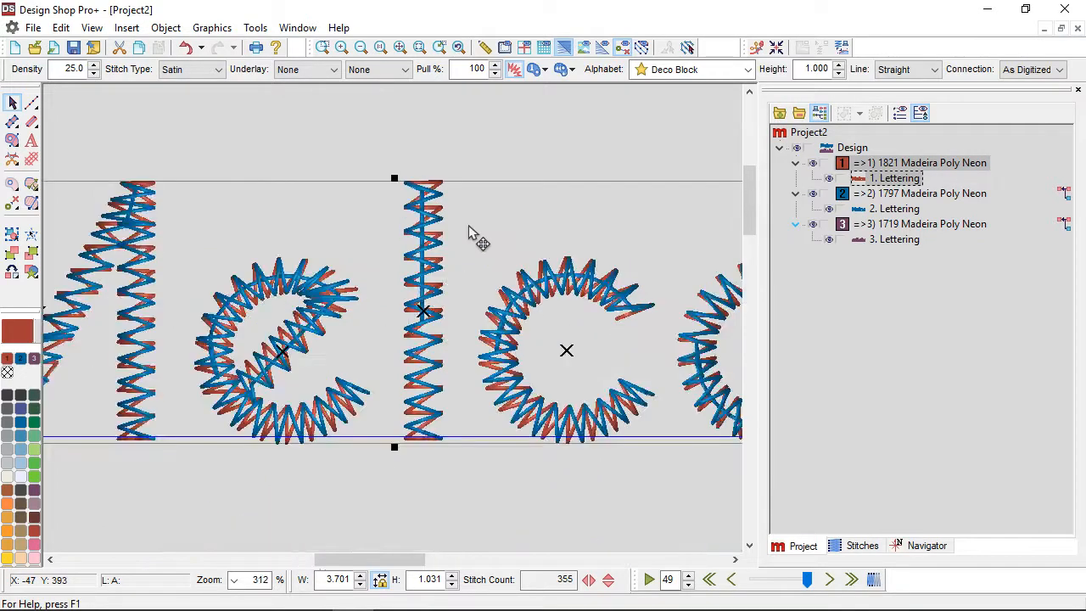
scroll(468, 225, up, 2)
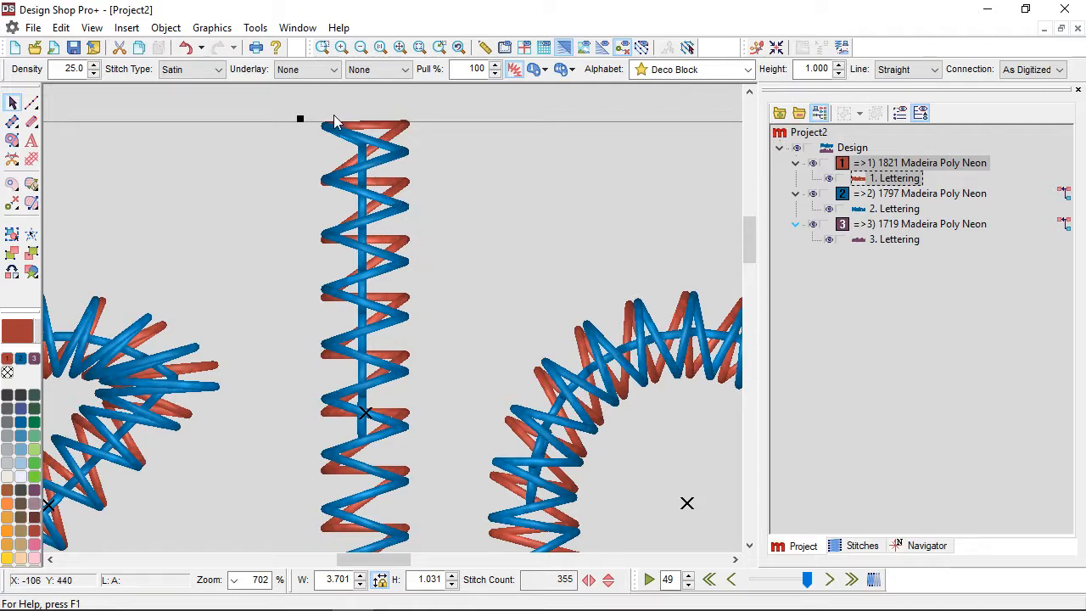
drag(529, 260, 440, 250)
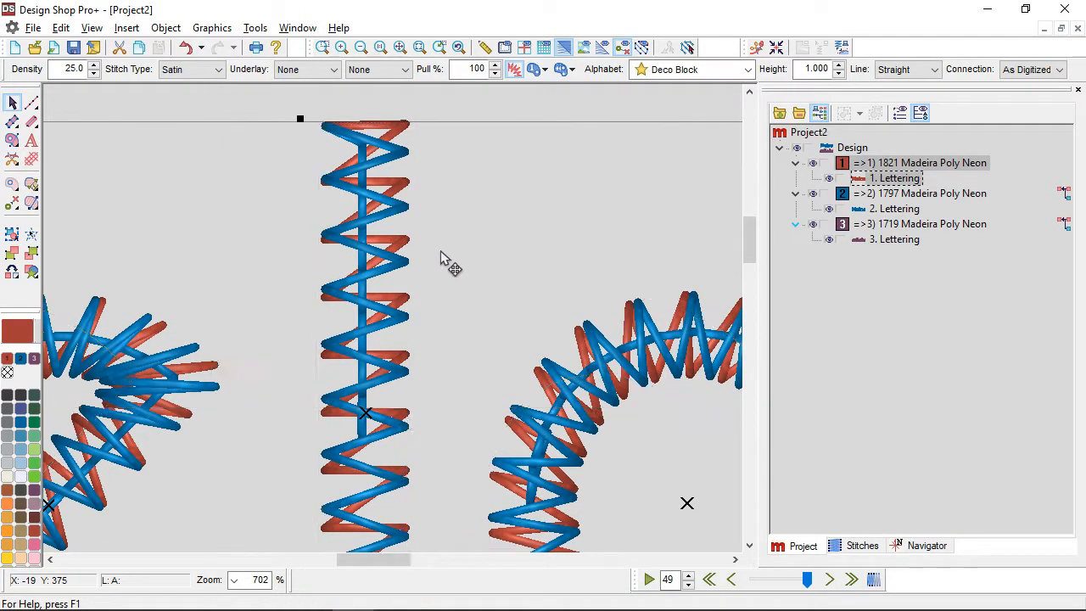
key(Tab)
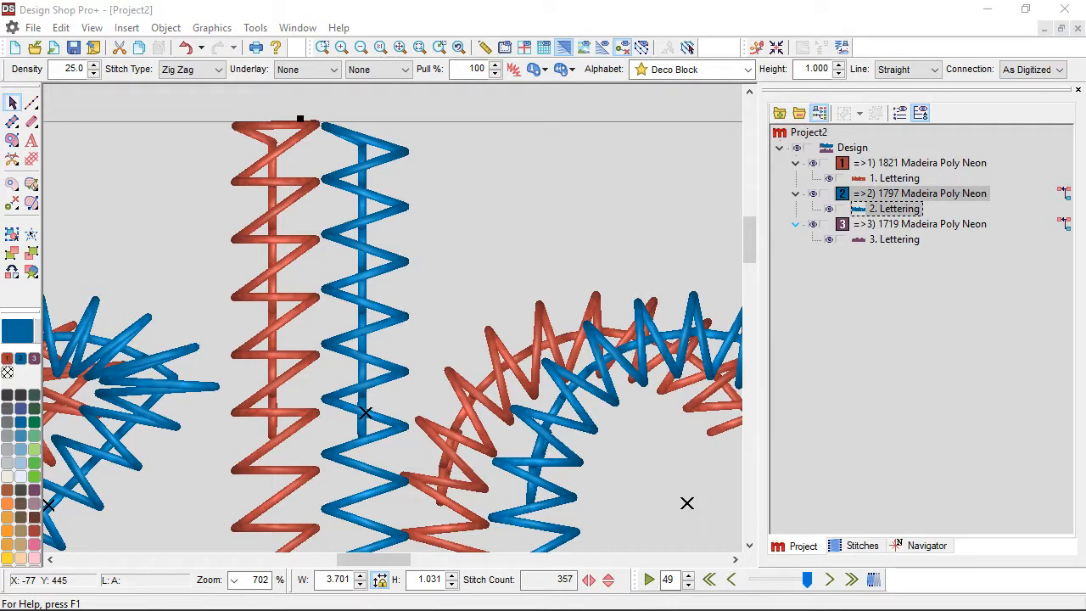
mouse_move(227, 128)
mouse_down()
mouse_move(333, 133)
mouse_move(240, 191)
mouse_move(238, 182)
mouse_move(328, 181)
mouse_move(237, 249)
mouse_up()
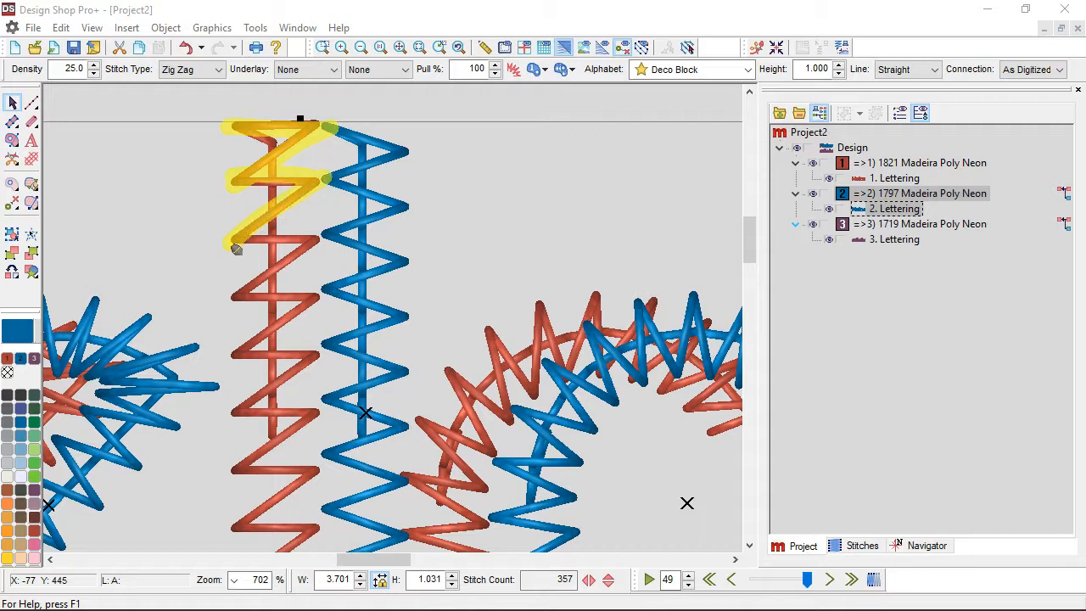
mouse_move(335, 129)
mouse_down()
mouse_move(405, 164)
mouse_move(419, 158)
mouse_move(319, 194)
mouse_move(329, 180)
mouse_move(411, 219)
mouse_move(337, 241)
mouse_move(397, 273)
mouse_move(424, 267)
mouse_move(336, 300)
mouse_up()
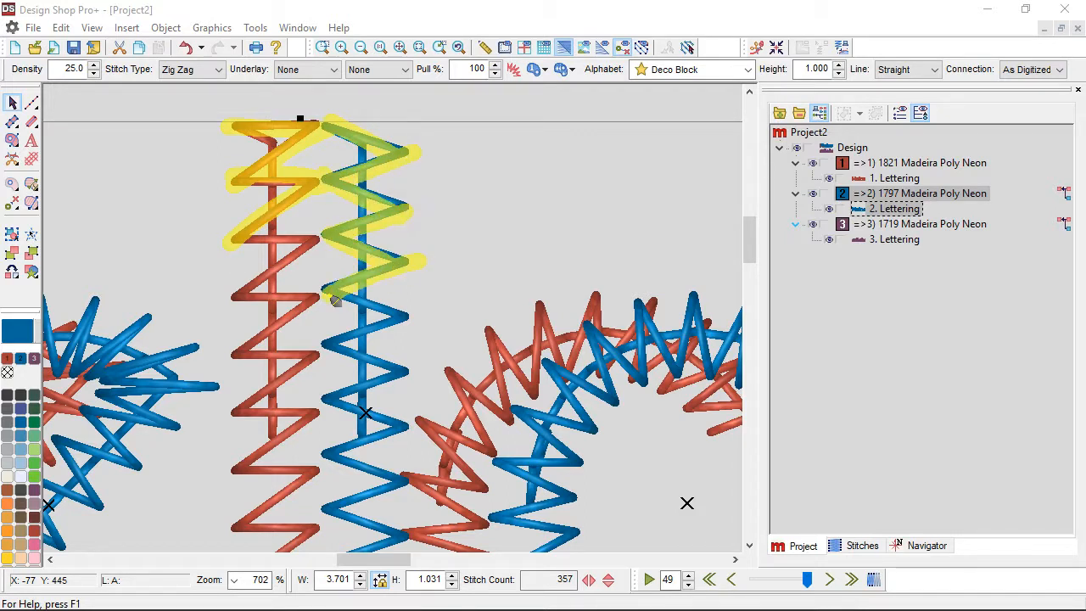
drag(342, 124, 344, 126)
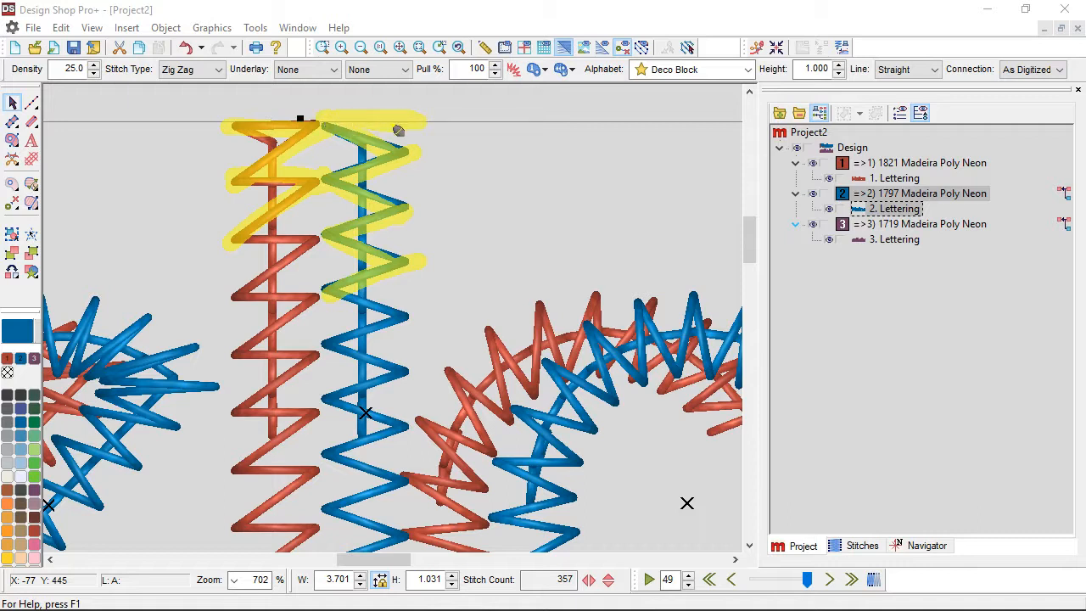
key(Escape)
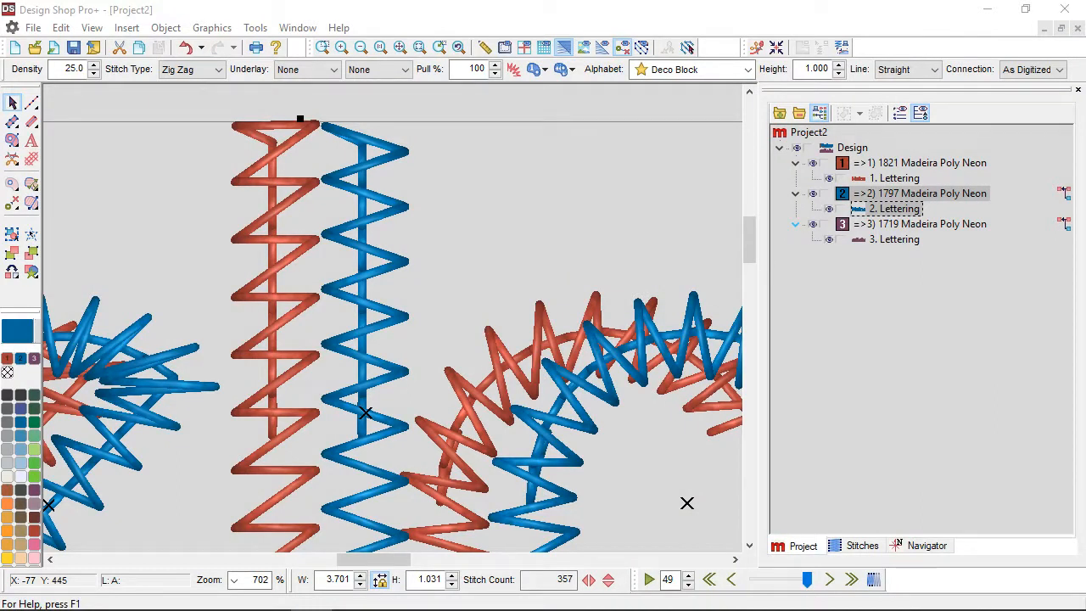
Step: Delete the red satin lettering and change the blue lettering's stitch type to E Stitch
click(899, 179)
key(Delete)
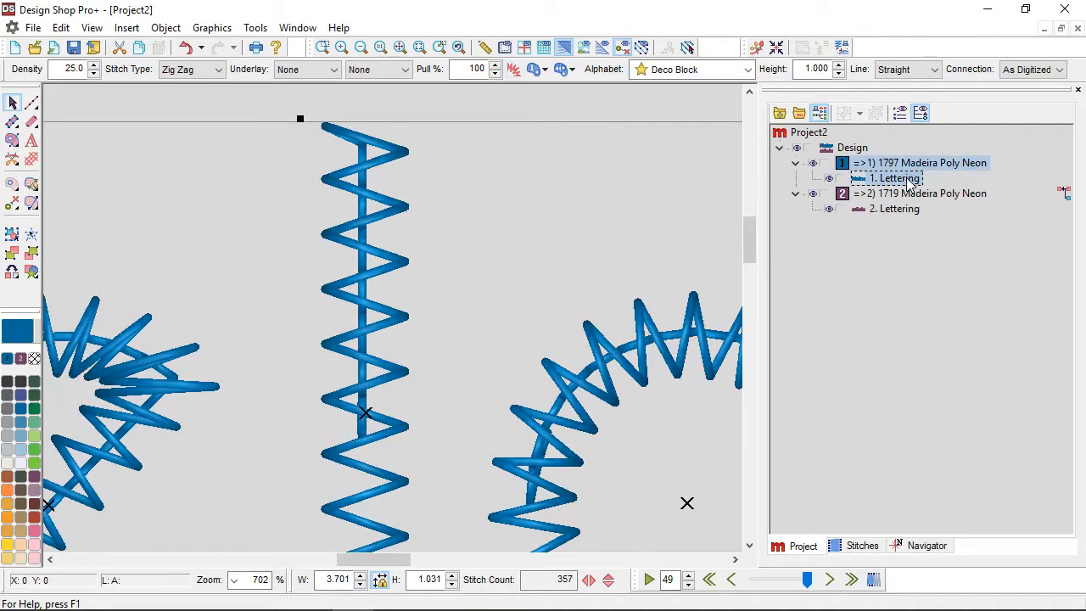
click(181, 75)
click(184, 120)
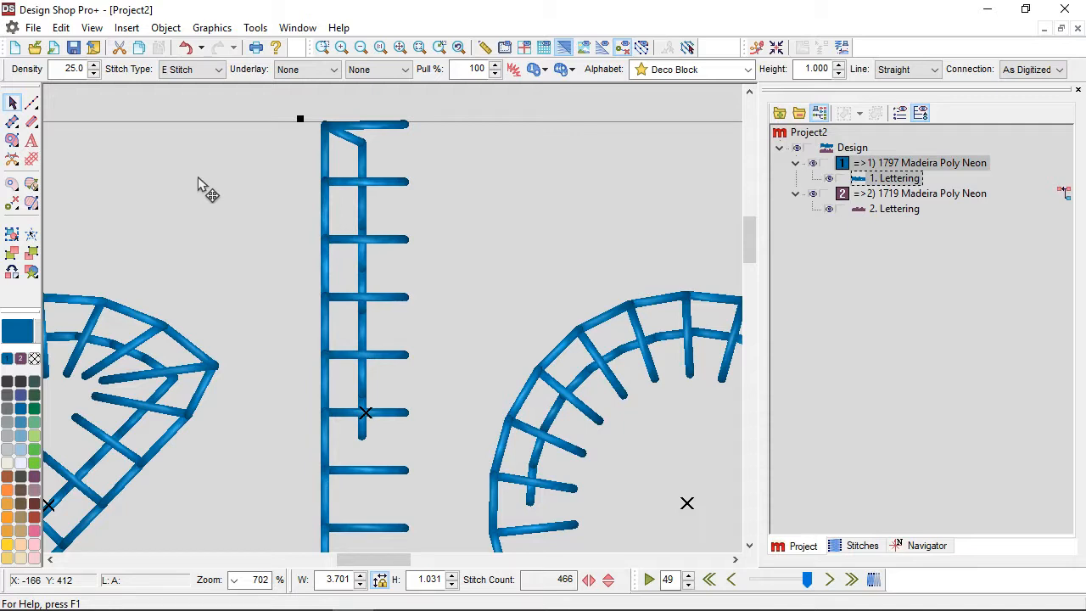
Step: Change the stitch type of the lower purple script lettering to E Stitch and deselect it
scroll(409, 343, down, 3)
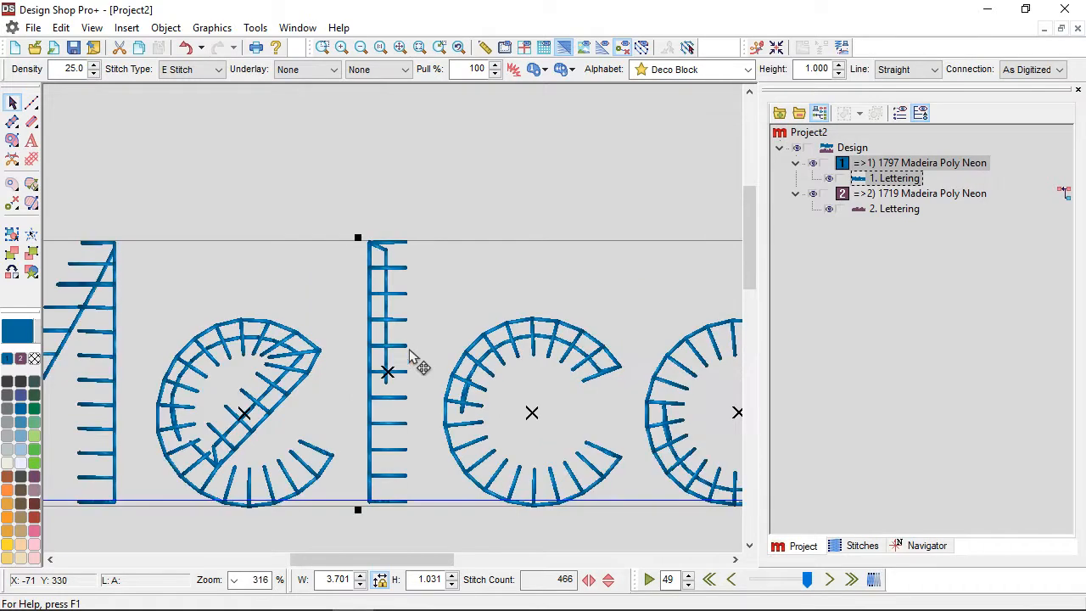
scroll(413, 358, down, 1)
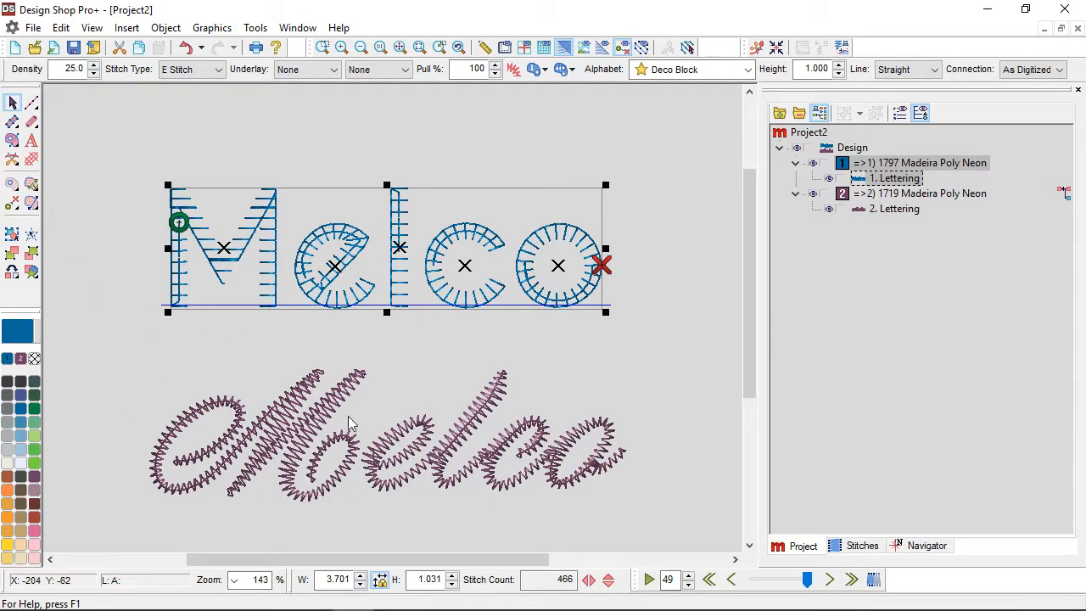
click(337, 408)
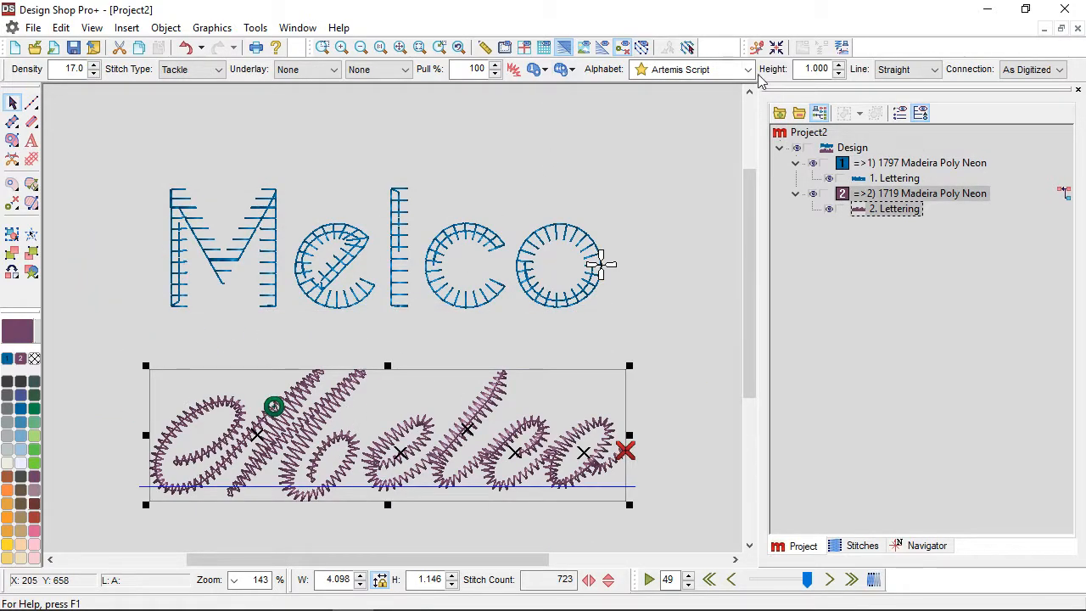
click(214, 70)
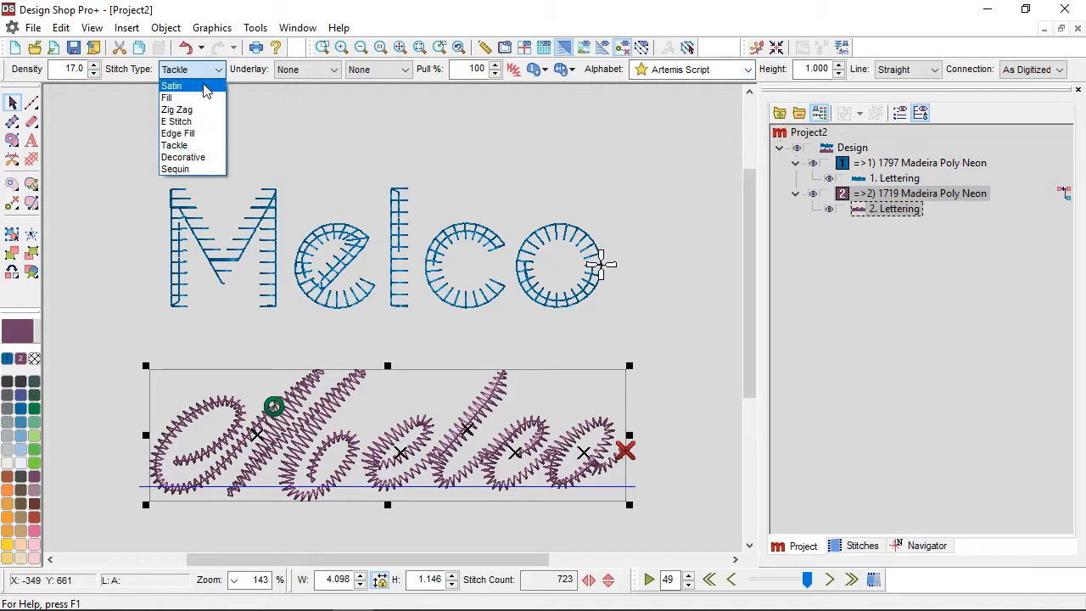
click(196, 123)
click(169, 312)
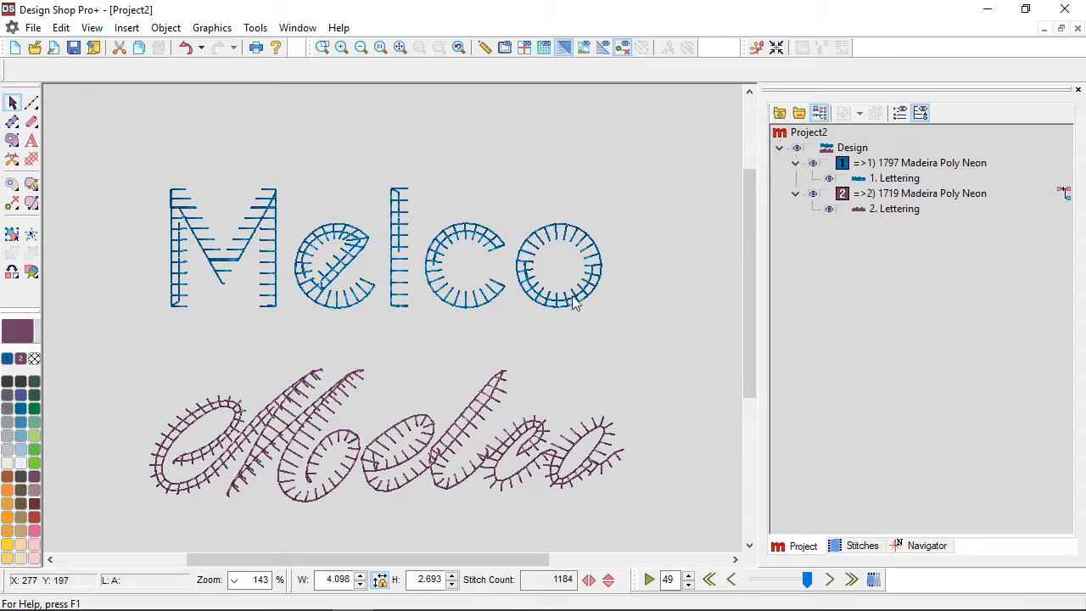
Step: Select the blue lettering and examine the E Stitch up close around its final o
scroll(582, 275, up, 3)
scroll(582, 275, up, 1)
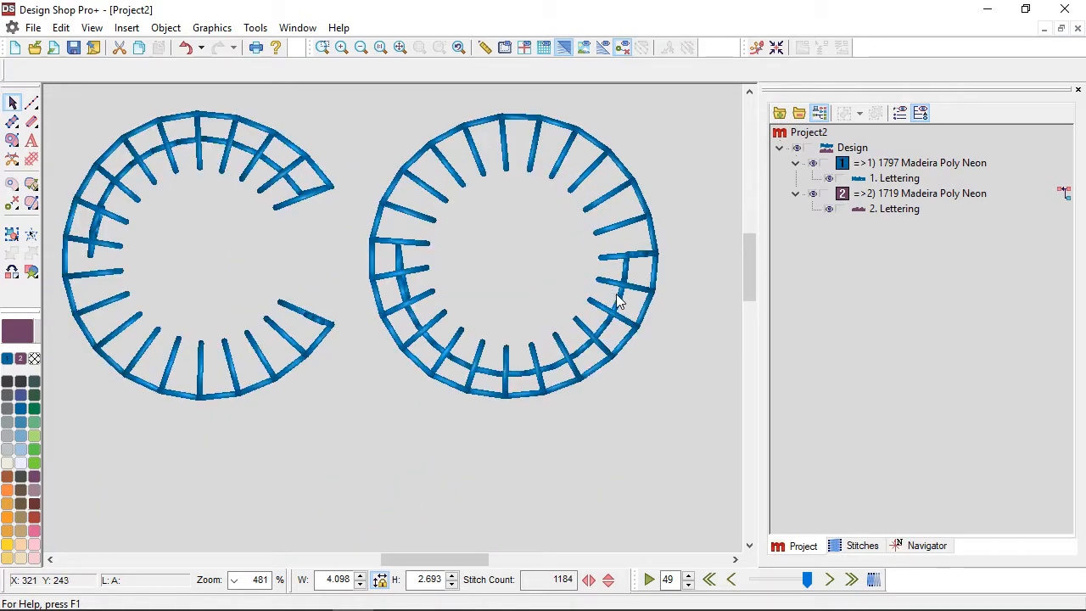
click(617, 295)
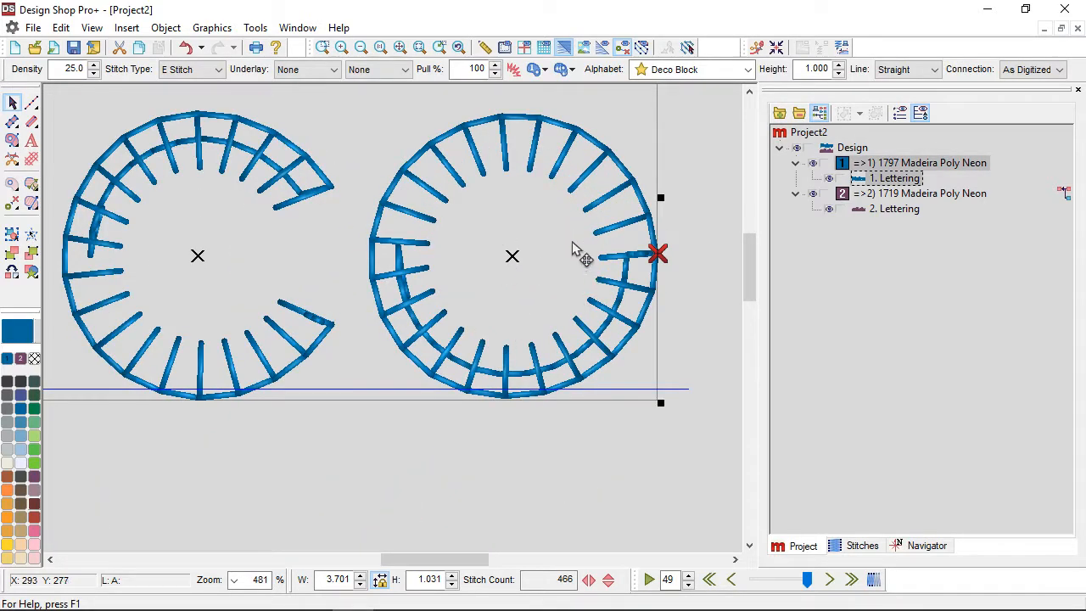
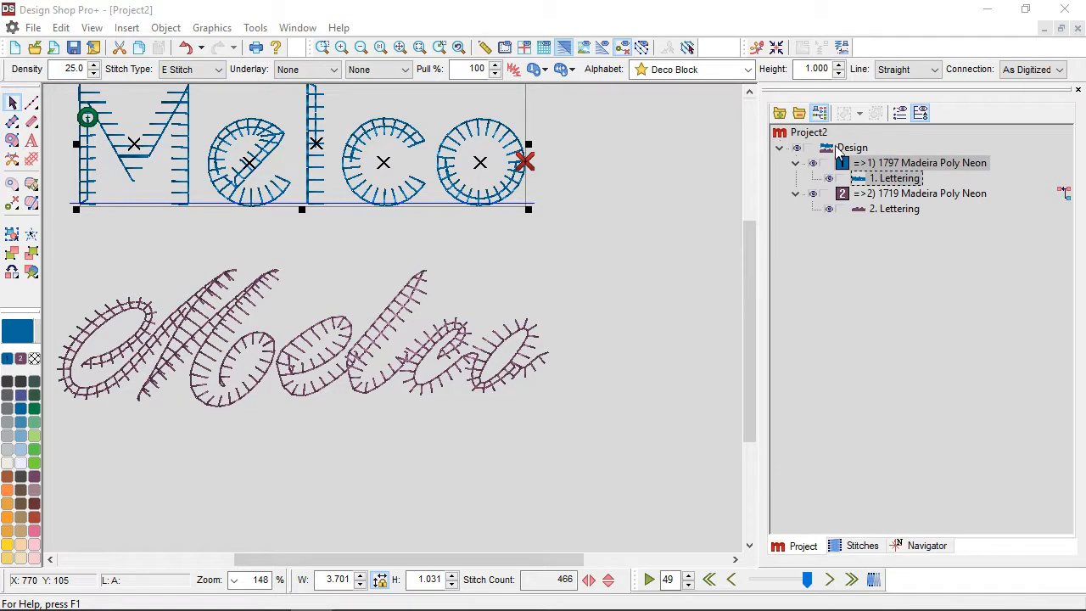
click(856, 150)
scroll(382, 283, up, 1)
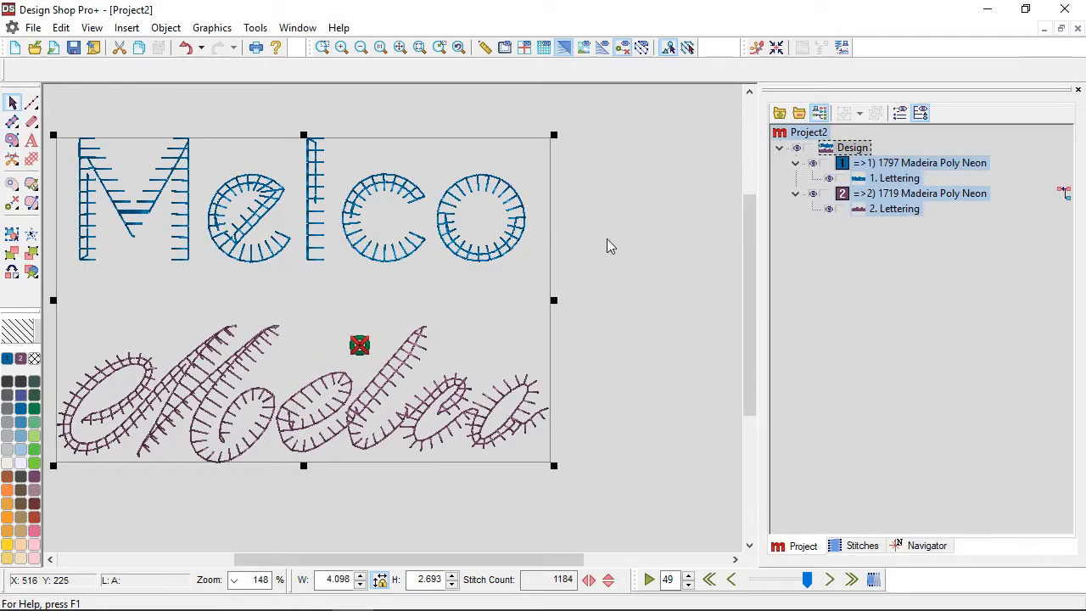
click(670, 214)
click(824, 147)
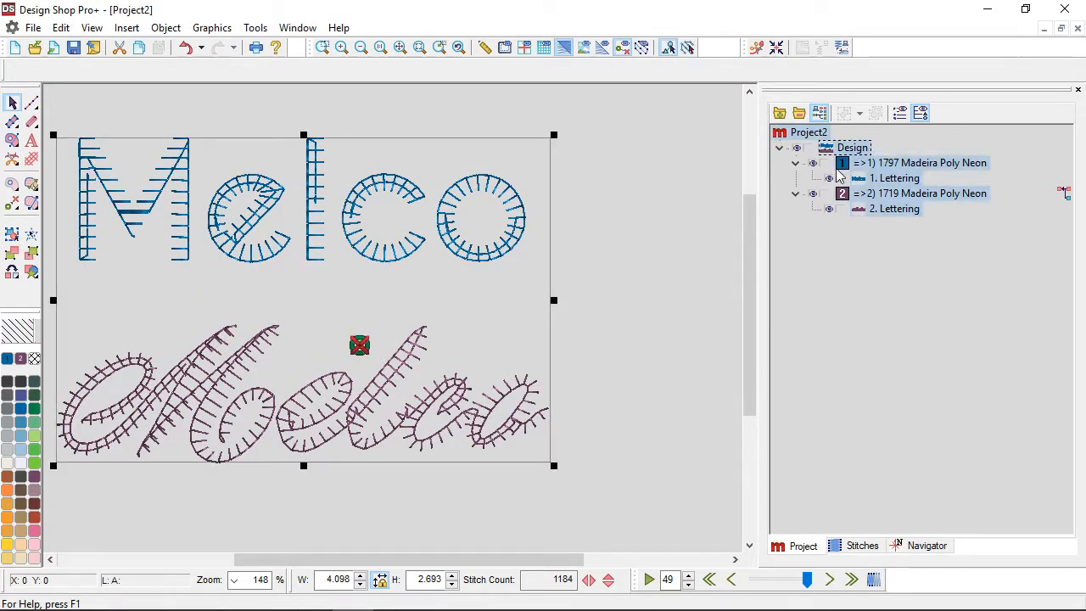
Step: Select both the 1797 and 1719 Madeira Poly Neon colors and change the stitch type of their letterings to Edge Fill
click(858, 167)
shift+click(870, 194)
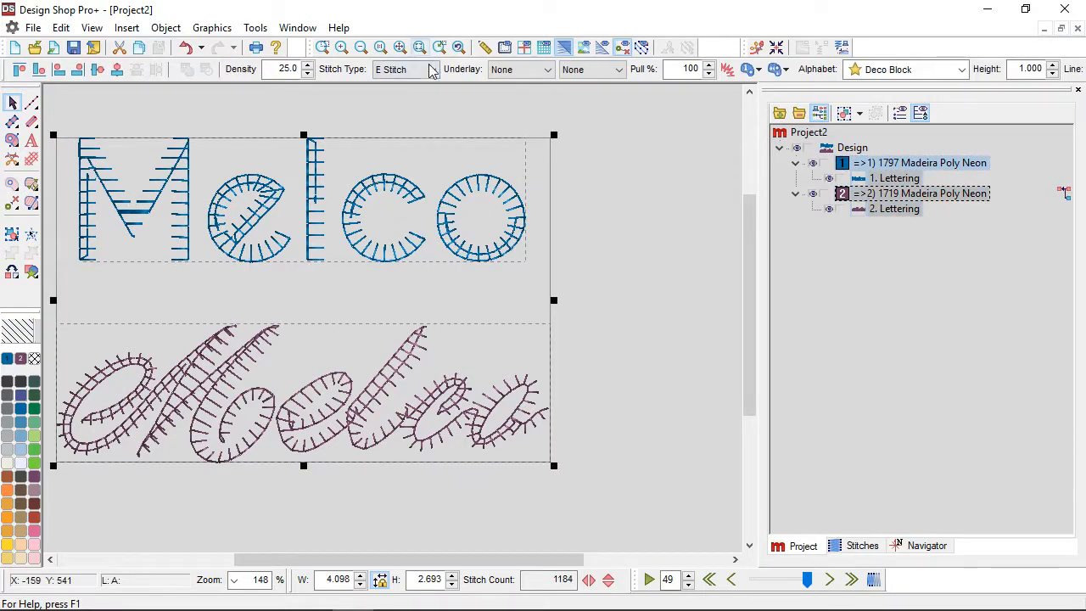
click(431, 72)
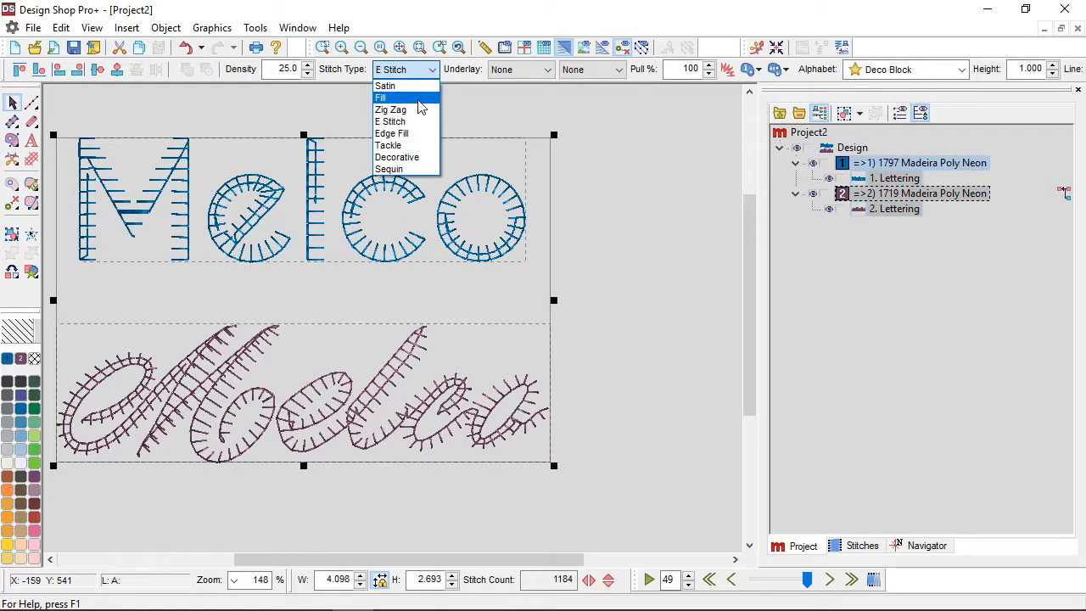
click(391, 133)
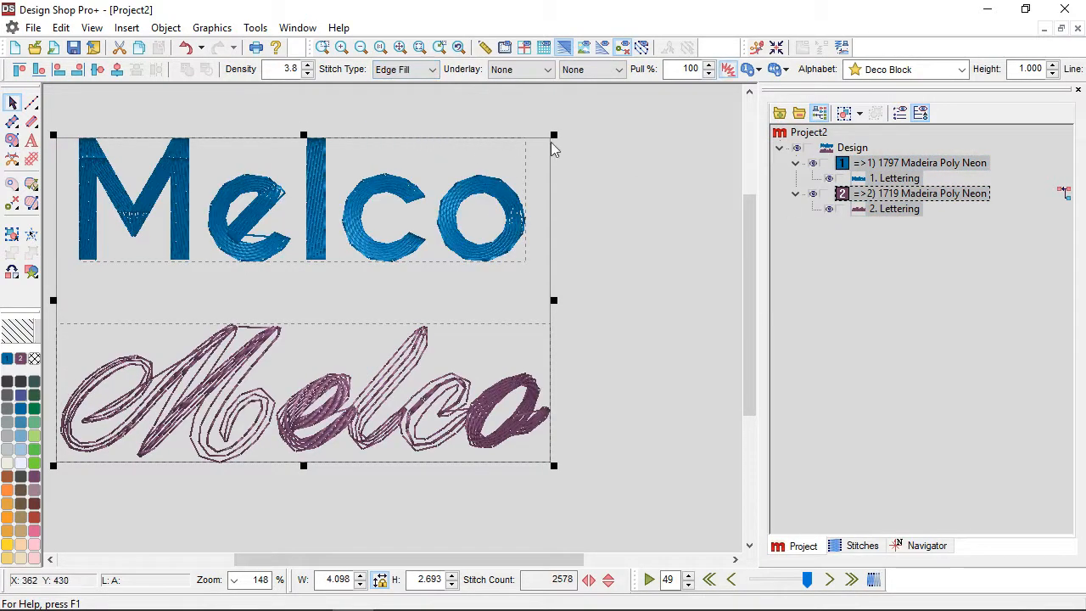
Step: Deselect both letterings, examine the blue lettering's Edge Fill stitches up close around the l, and select that lettering
scroll(366, 373, left, 2)
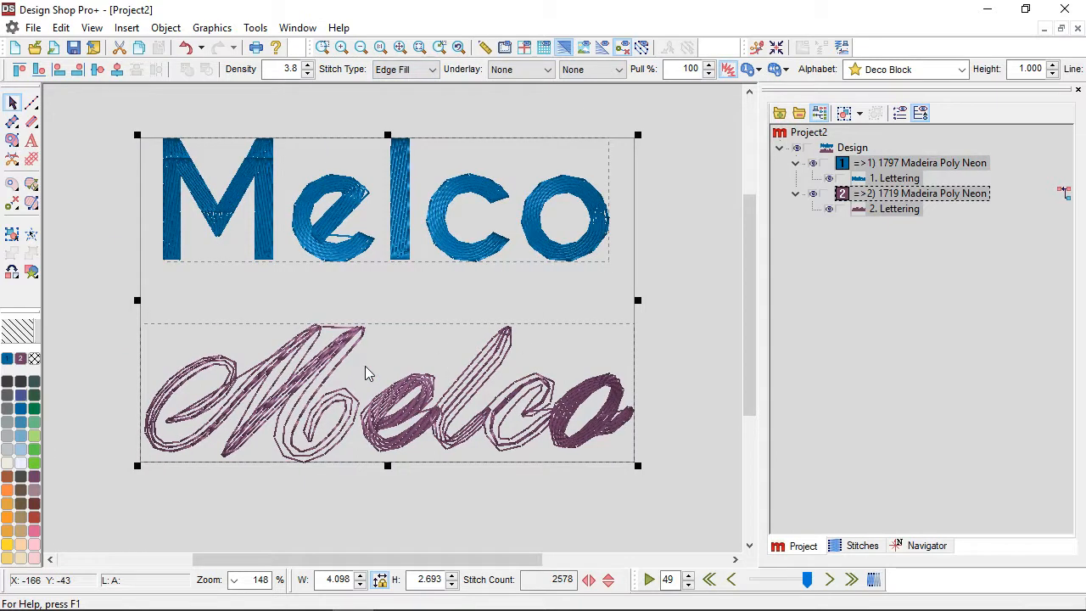
click(87, 327)
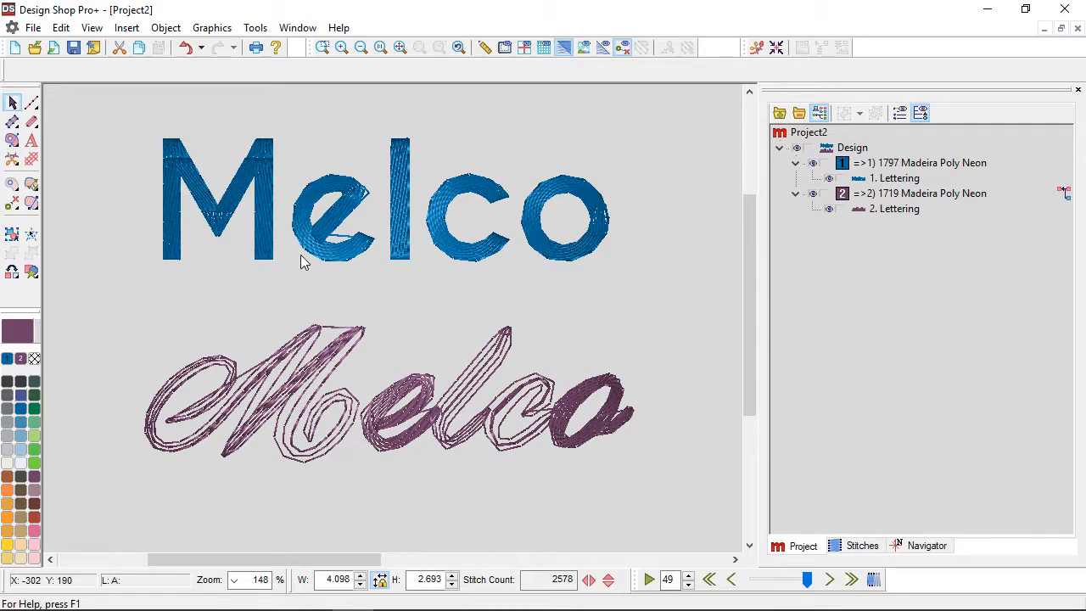
scroll(300, 256, up, 1)
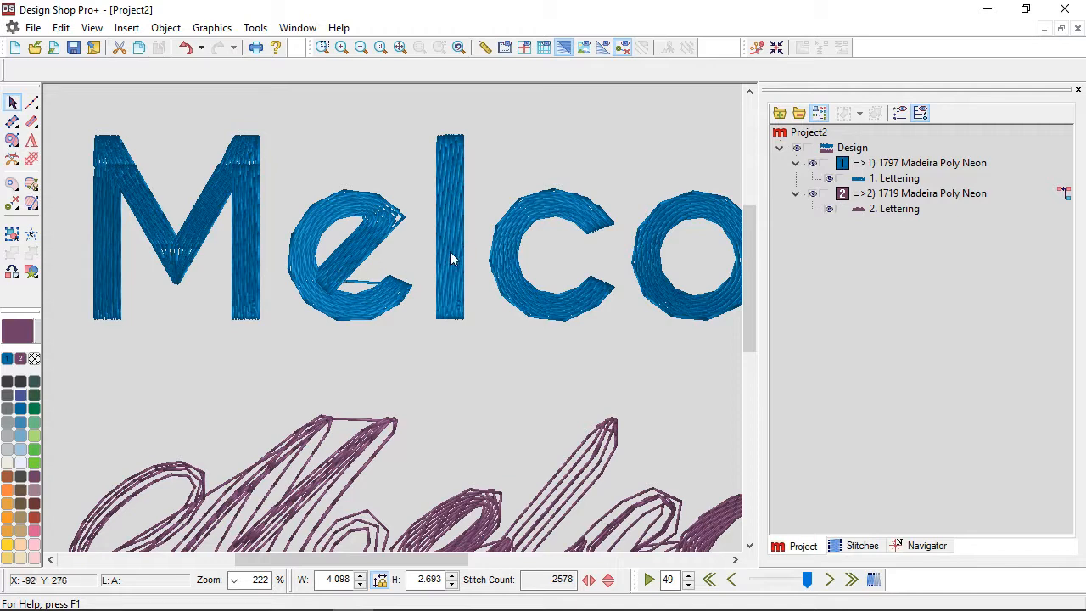
scroll(449, 251, up, 2)
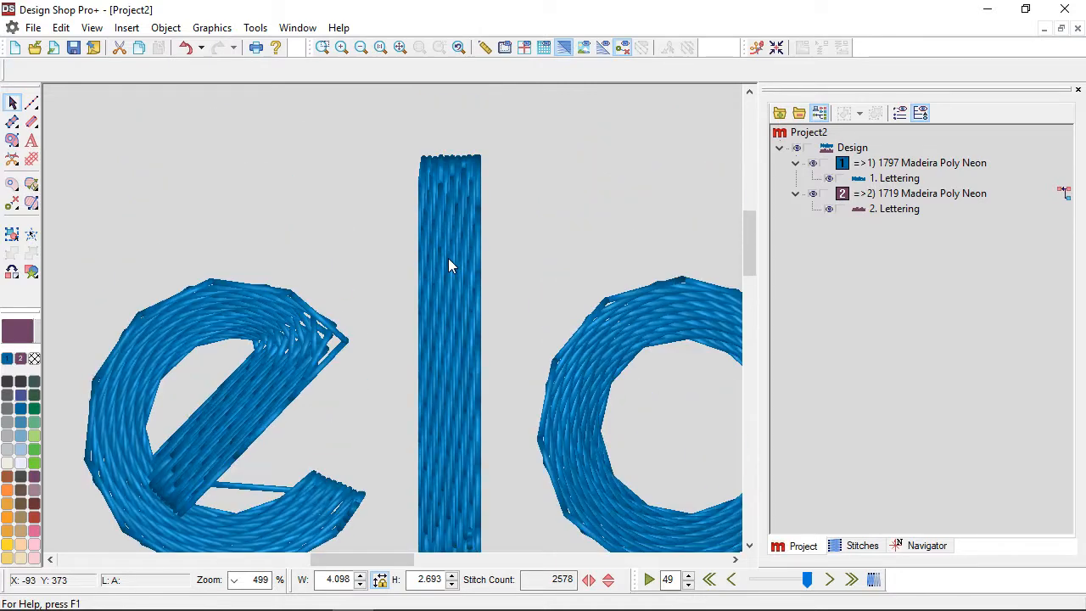
scroll(451, 275, down, 2)
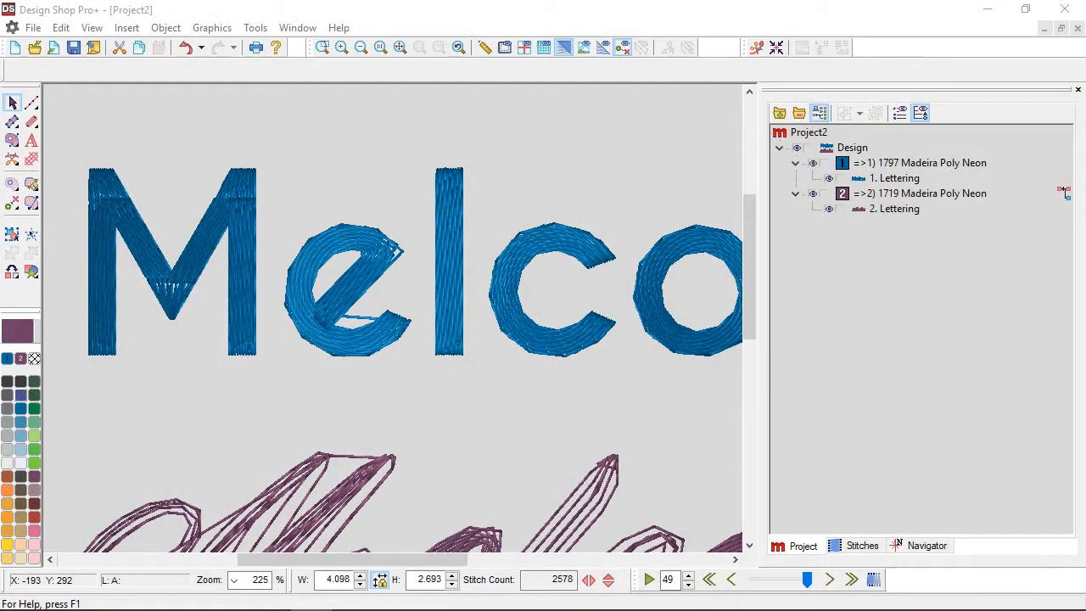
click(560, 300)
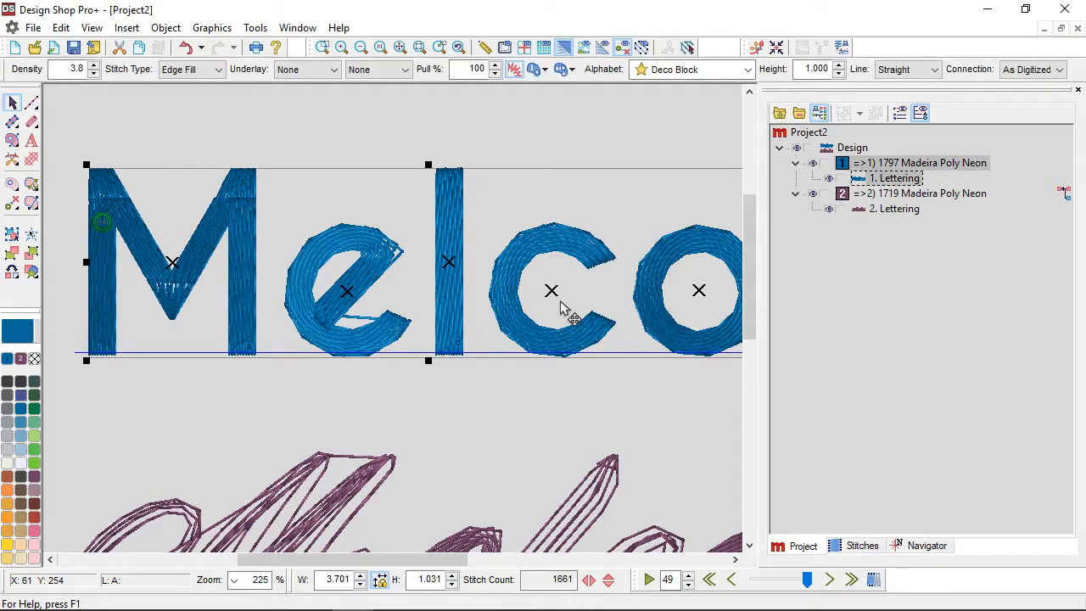
Step: Start a green Column 2 object in the empty space above the blue lettering and place its upper edge as an S-shaped curve
scroll(560, 300, up, 2)
scroll(559, 301, up, 1)
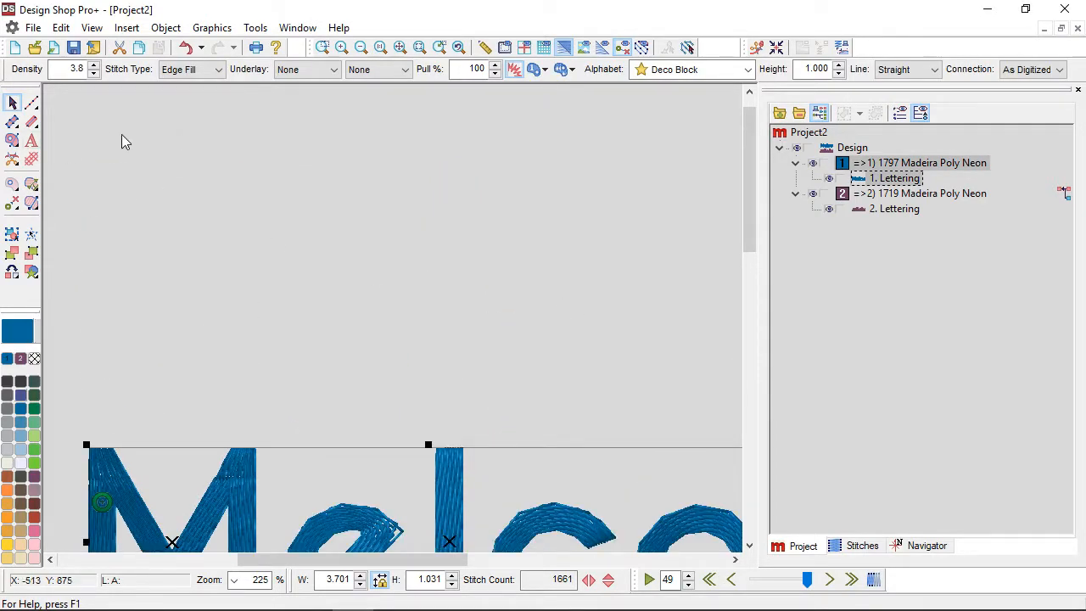
click(12, 123)
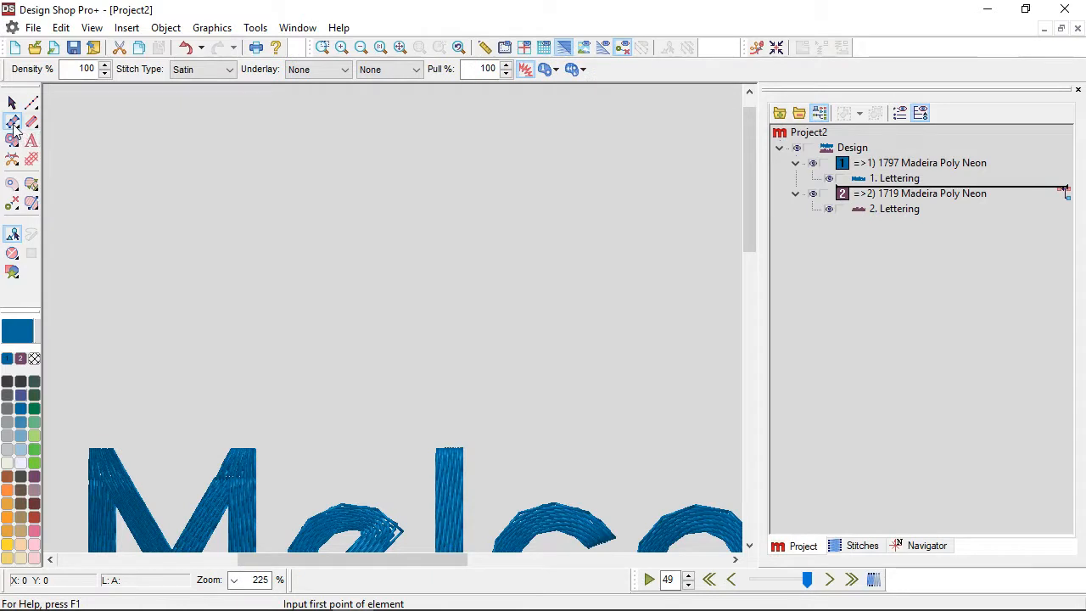
click(34, 410)
click(144, 282)
right_click(216, 190)
right_click(353, 198)
click(395, 154)
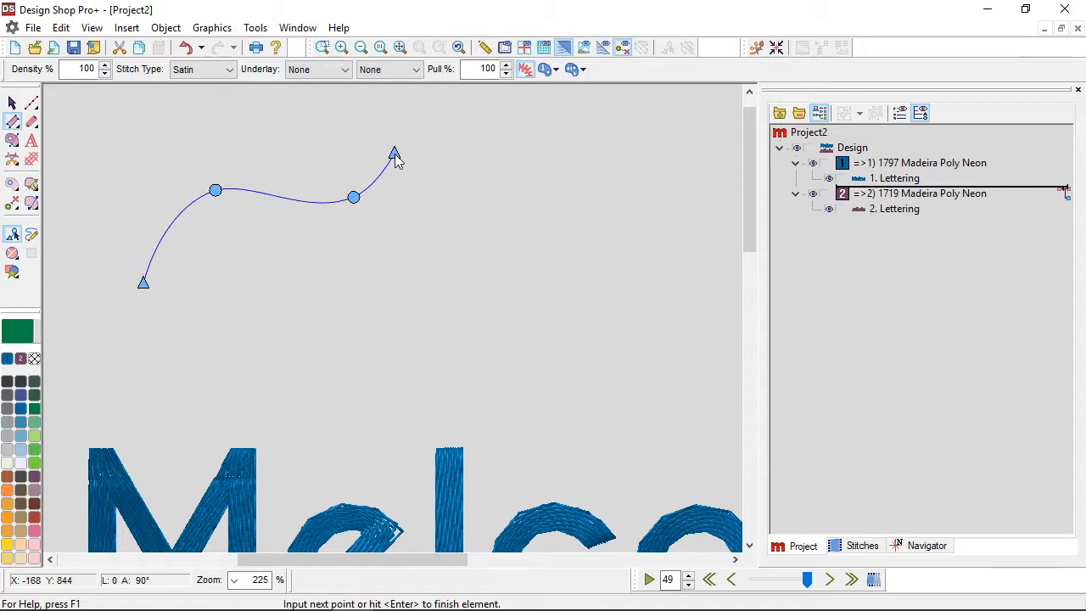
Step: Complete the green column as a leaf about 1.44 by 0.84 in. with a curved lower edge and a near-vertical stitch direction line
click(153, 299)
right_click(246, 303)
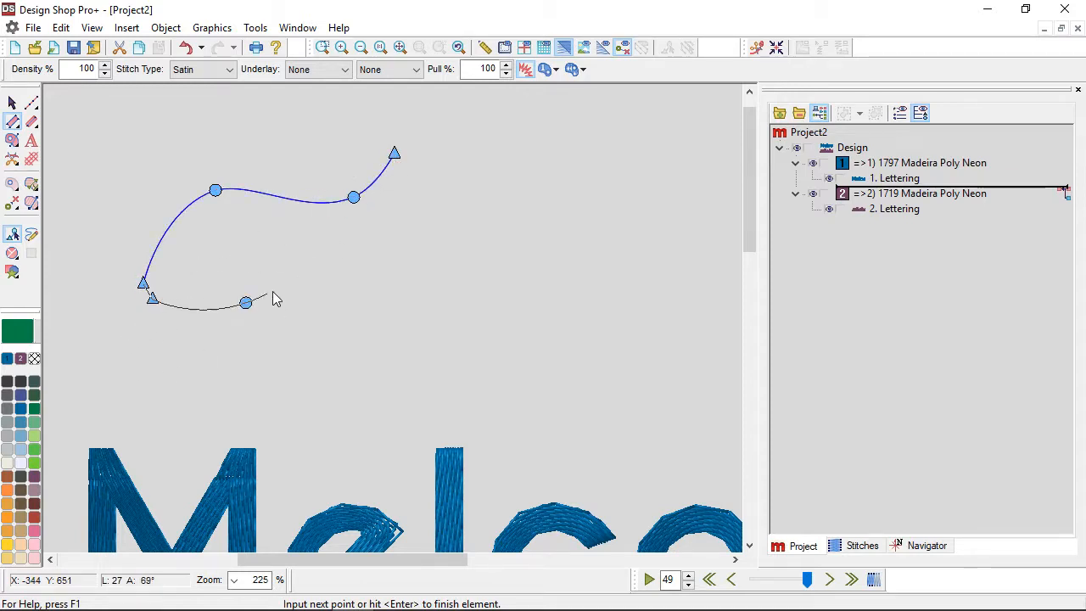
click(407, 160)
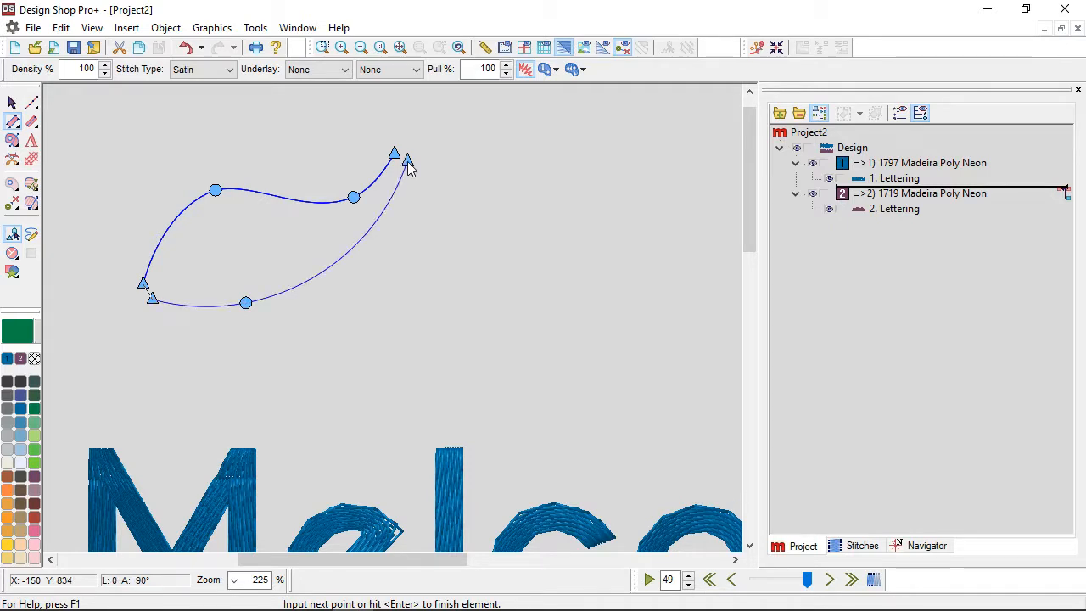
key(Return)
drag(252, 169, 275, 341)
click(12, 102)
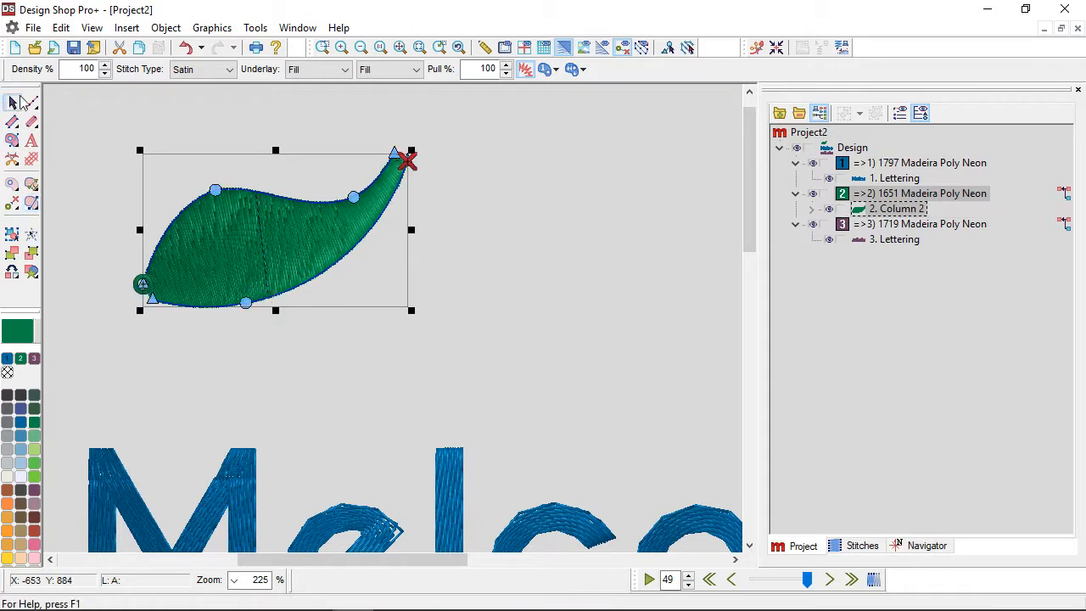
Step: Change the green leaf's stitch type to Edge Fill, set both underlays to None, and compare it with the letterings
click(226, 69)
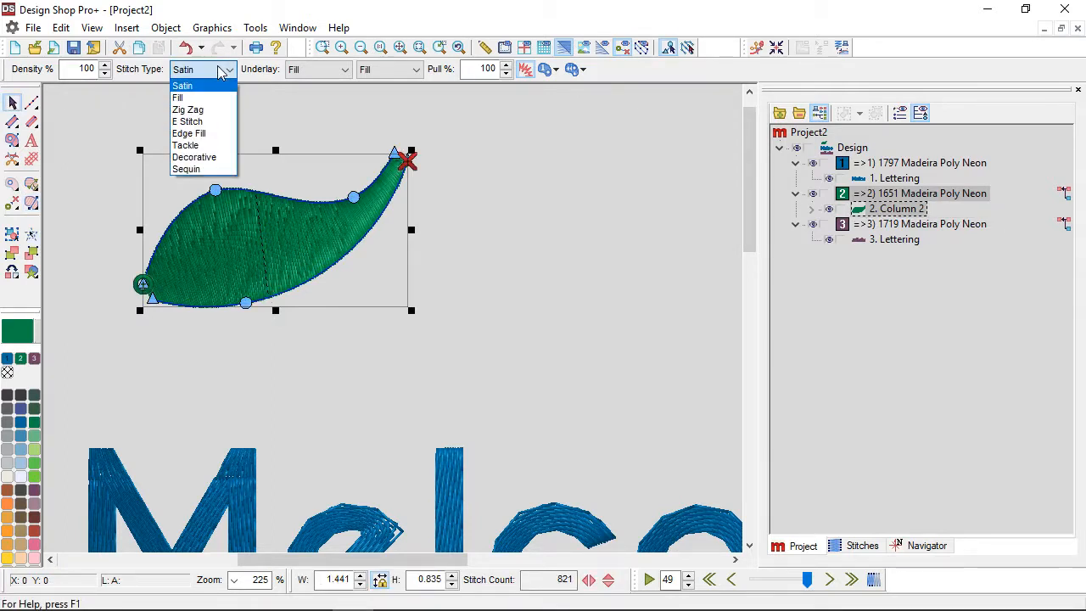
click(220, 134)
click(296, 69)
click(293, 86)
click(374, 69)
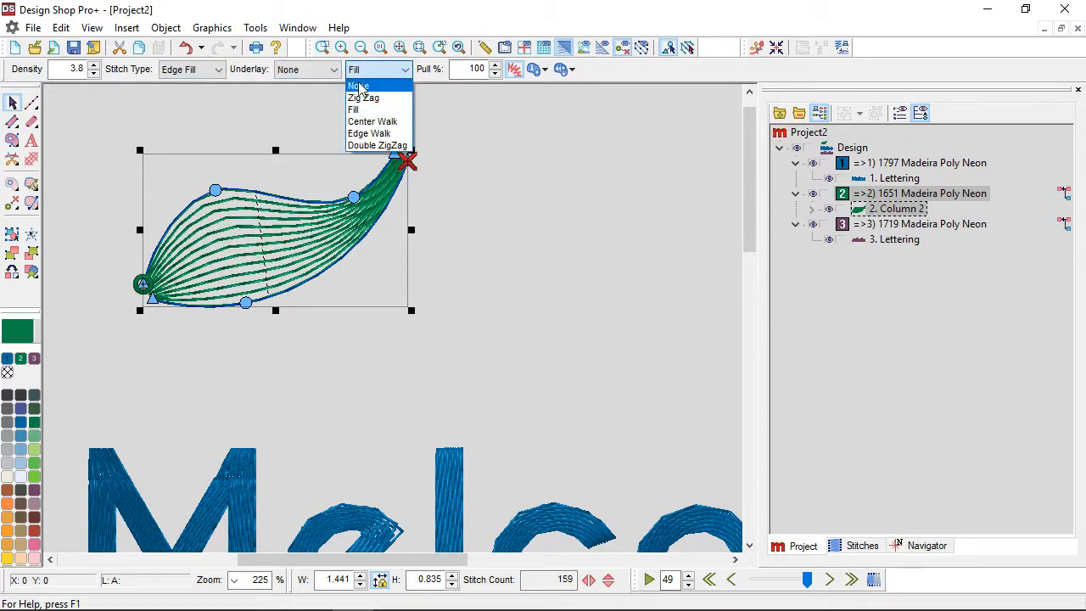
click(359, 87)
click(490, 271)
scroll(344, 342, down, 2)
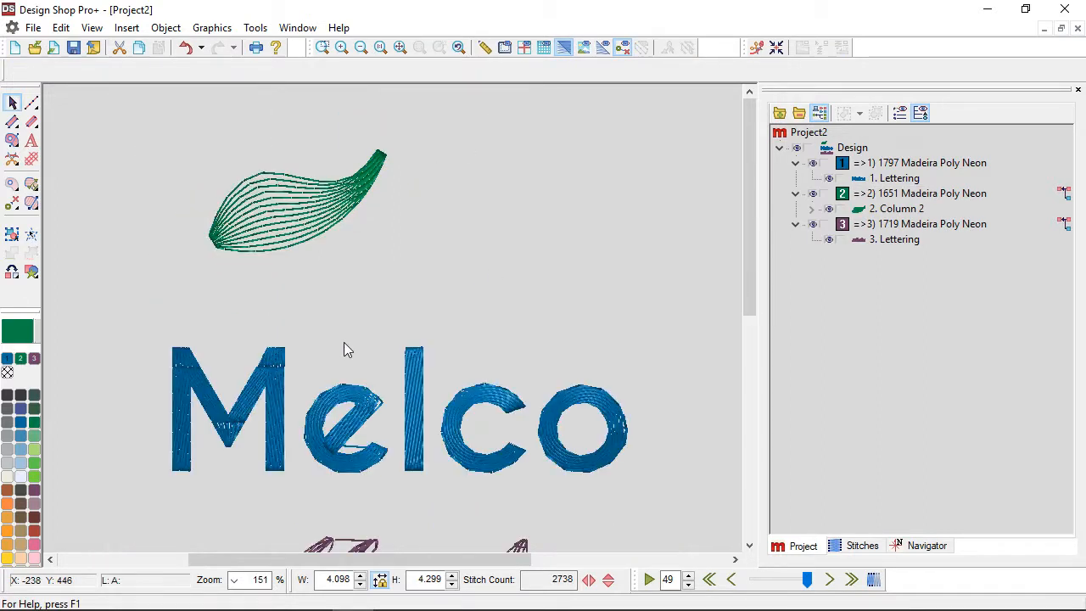
scroll(344, 343, down, 2)
scroll(340, 195, up, 2)
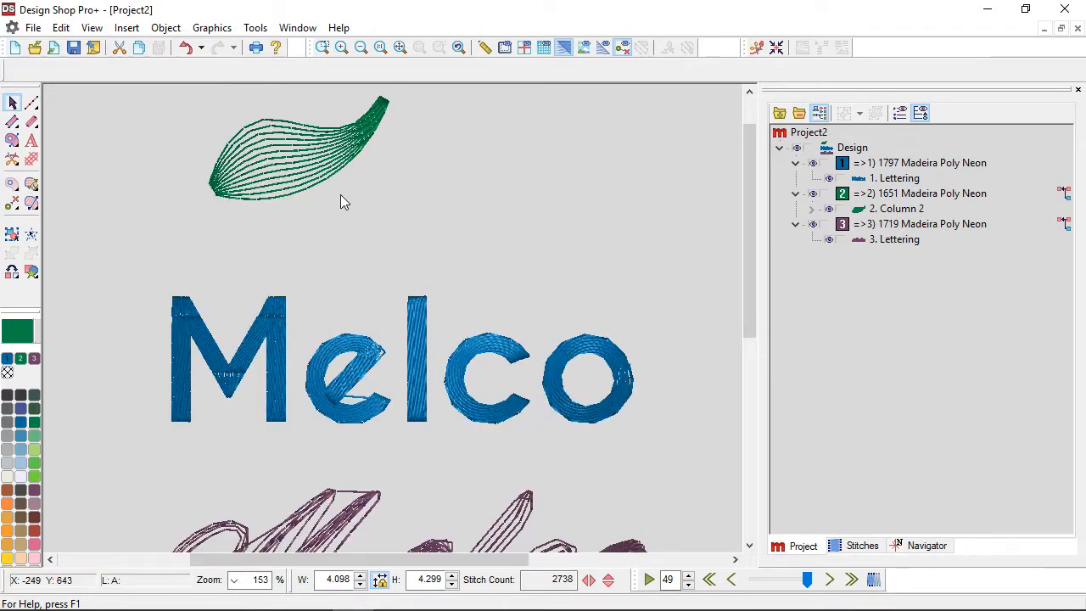
scroll(340, 195, up, 1)
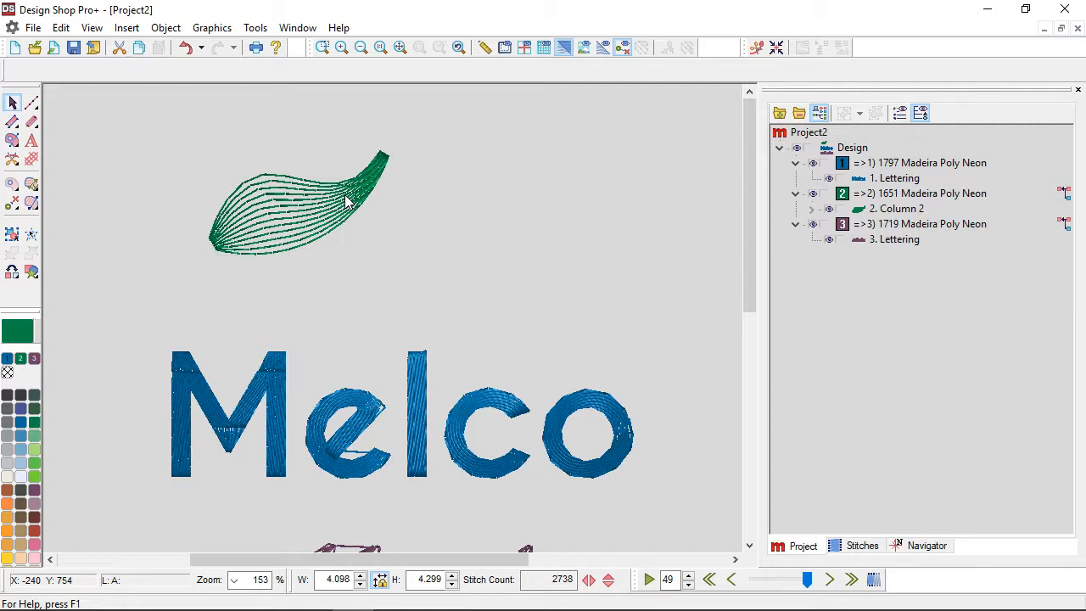
Step: Delete the green leaf and both the blue and purple letterings to empty the design
click(345, 201)
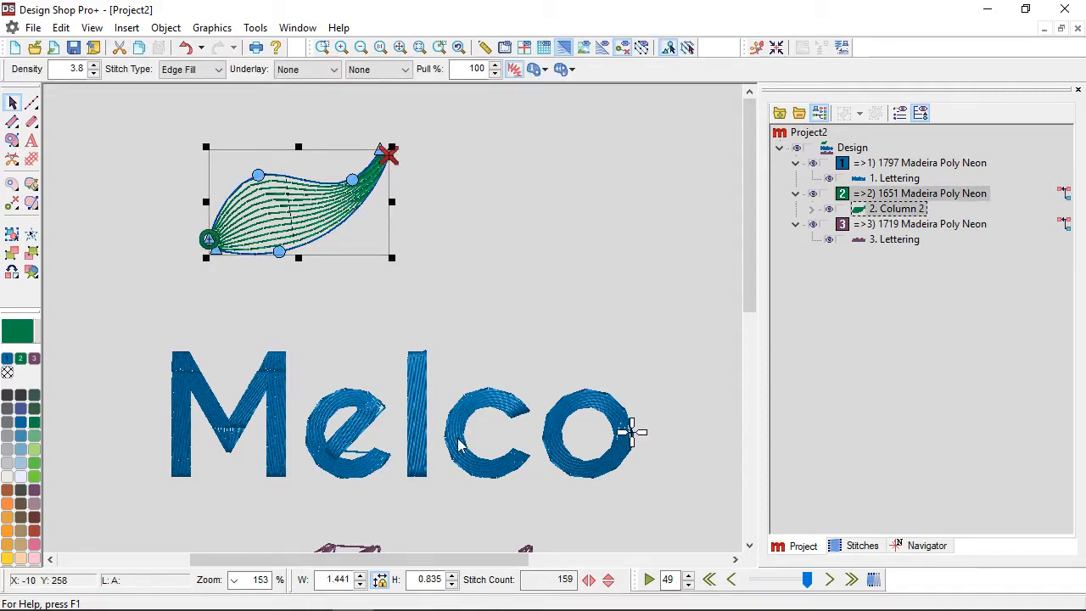
key(Delete)
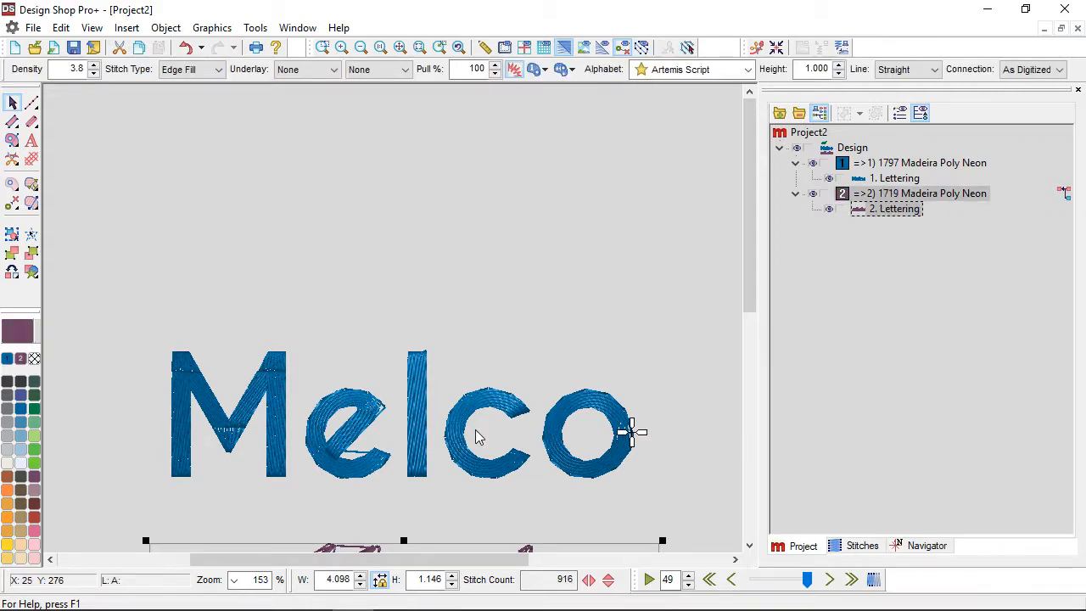
scroll(477, 436, down, 1)
scroll(477, 435, down, 1)
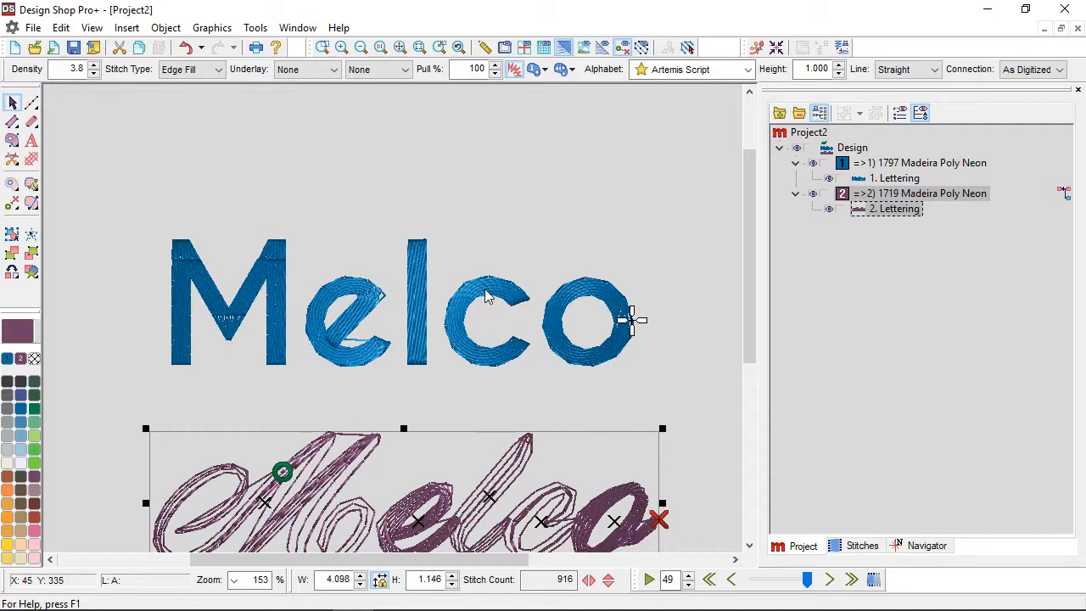
ctrl+click(468, 359)
key(Delete)
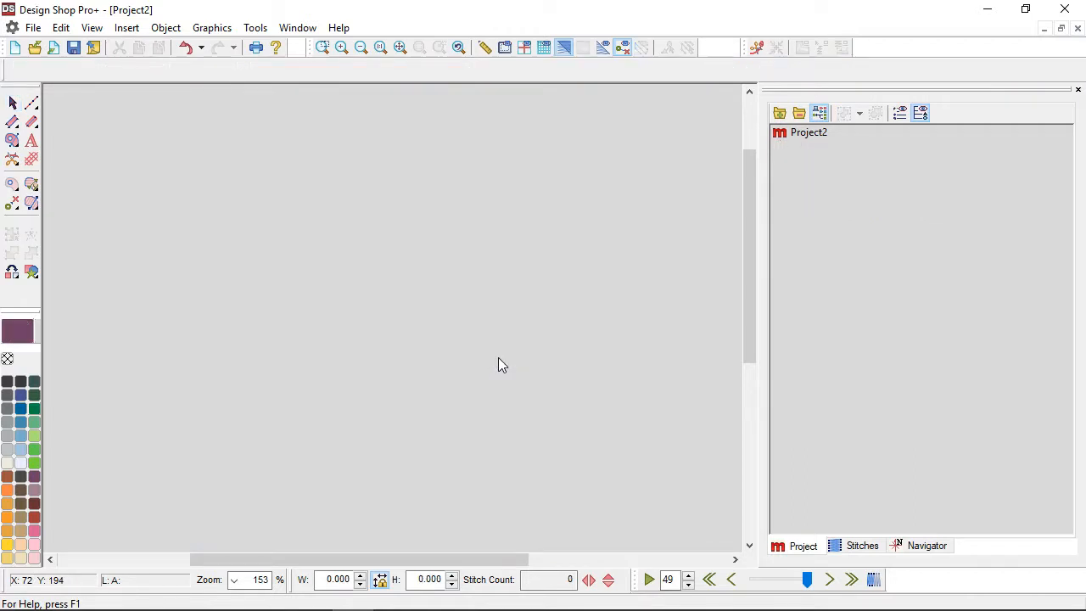
Step: Draw an arched Walk stitch line about 3.3 in. wide and 0.8 in. high, using a straight start, one curve point and a straight end
click(31, 102)
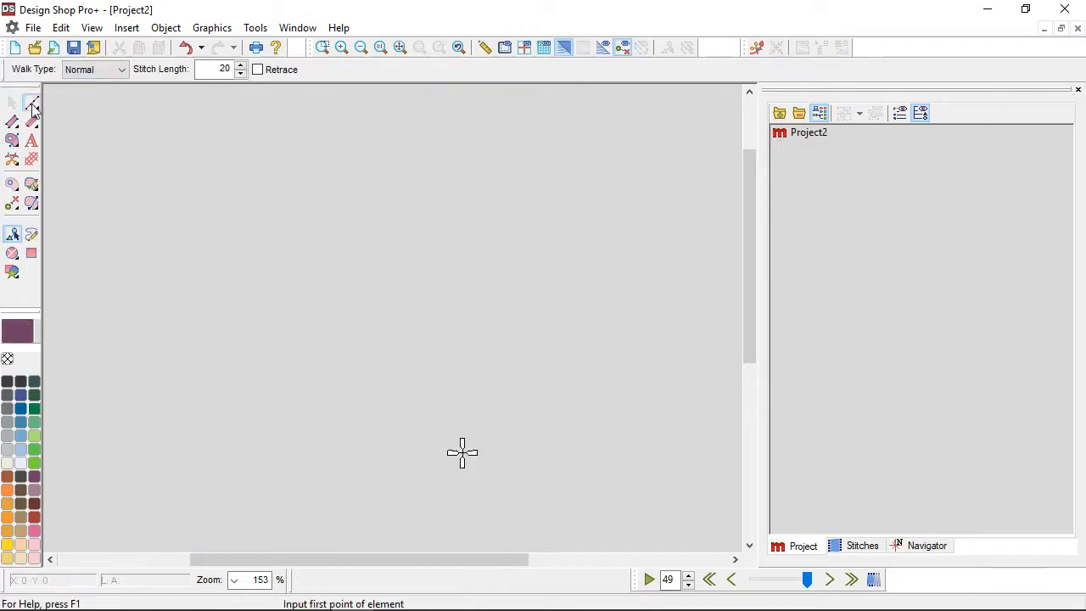
click(191, 317)
right_click(348, 226)
click(603, 273)
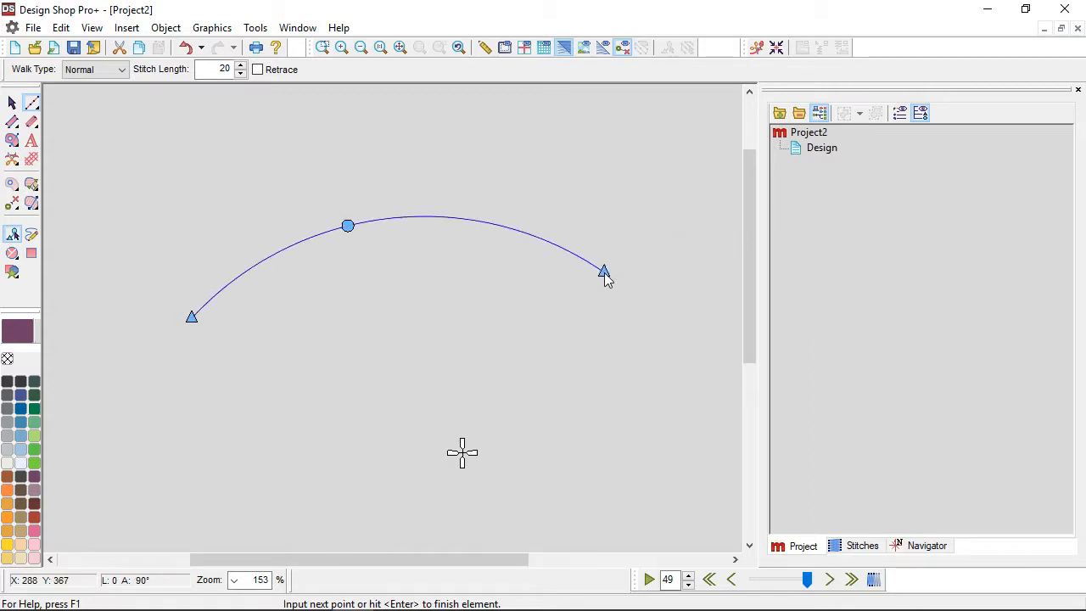
key(Return)
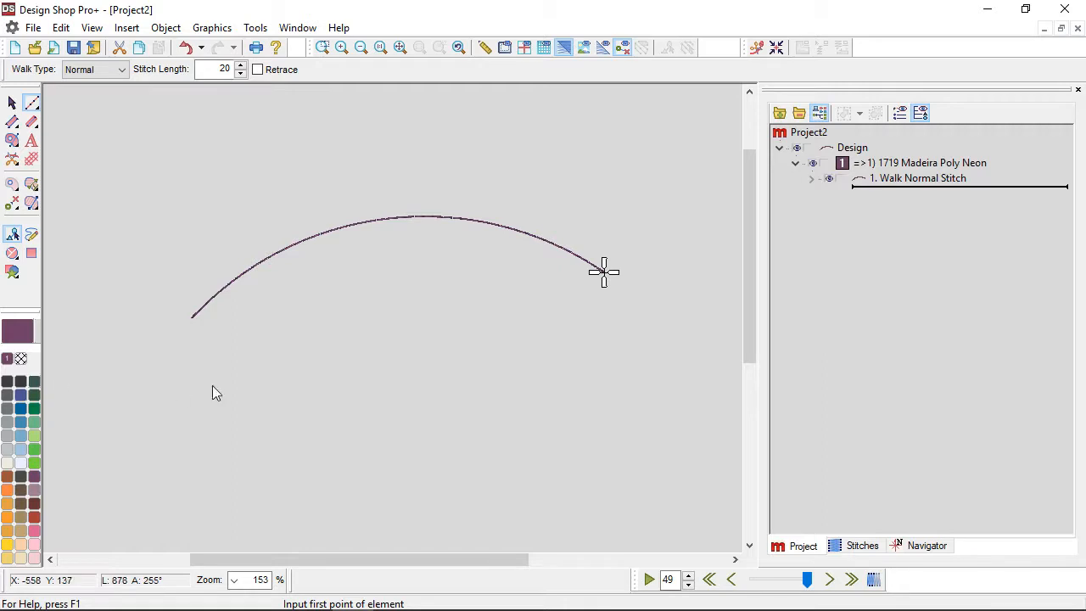
click(12, 101)
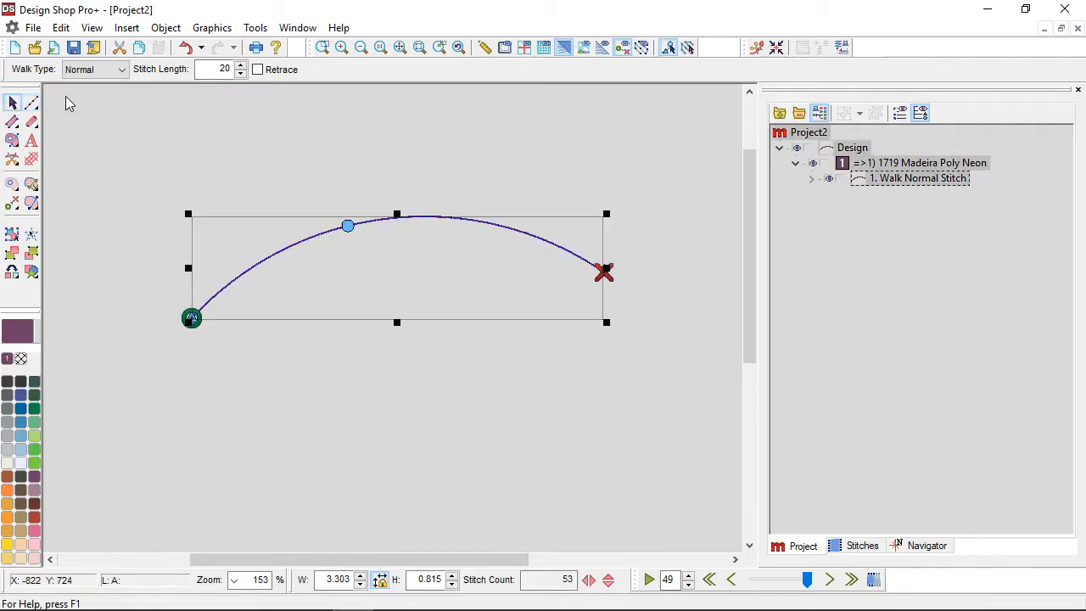
Step: Change the arched line's walk type to Decorative and check its pattern choice
click(108, 69)
click(86, 121)
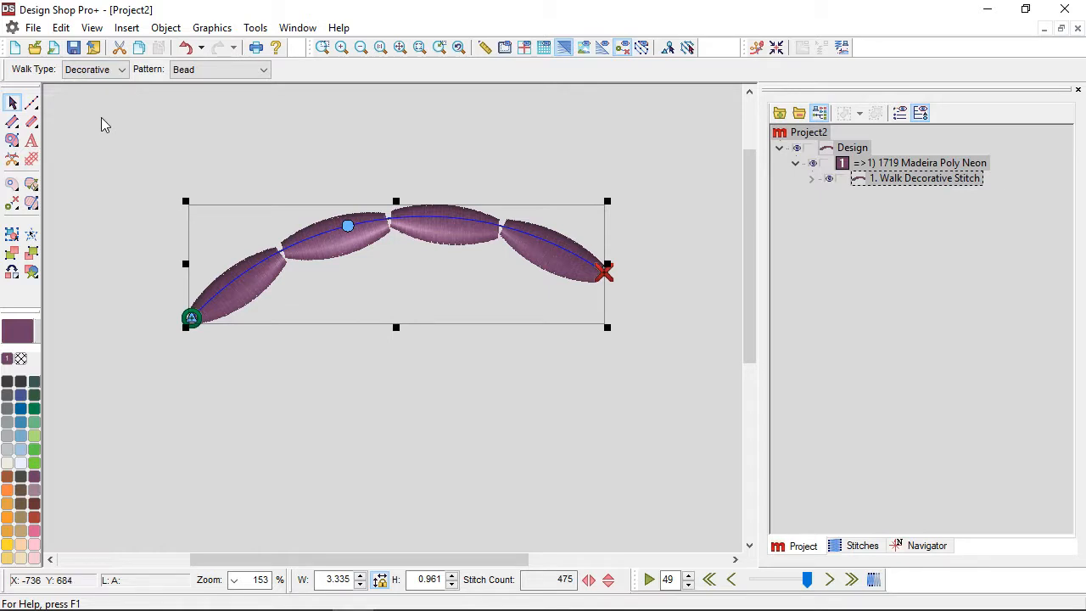
click(270, 68)
click(271, 71)
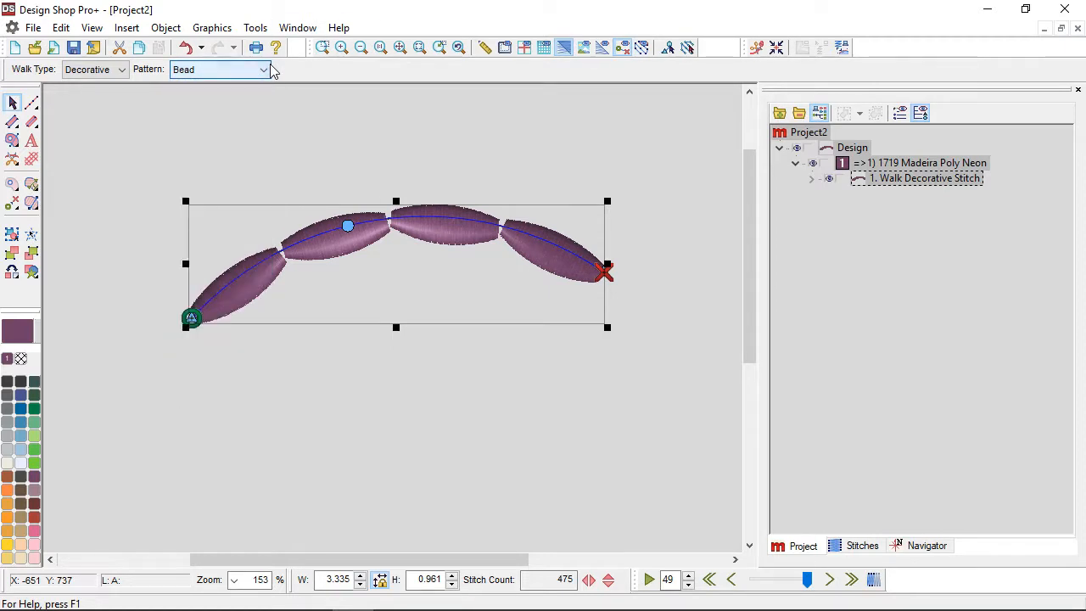
Step: Try the Sequin walk type on the arched line, return it to Normal and deselect the line
click(102, 72)
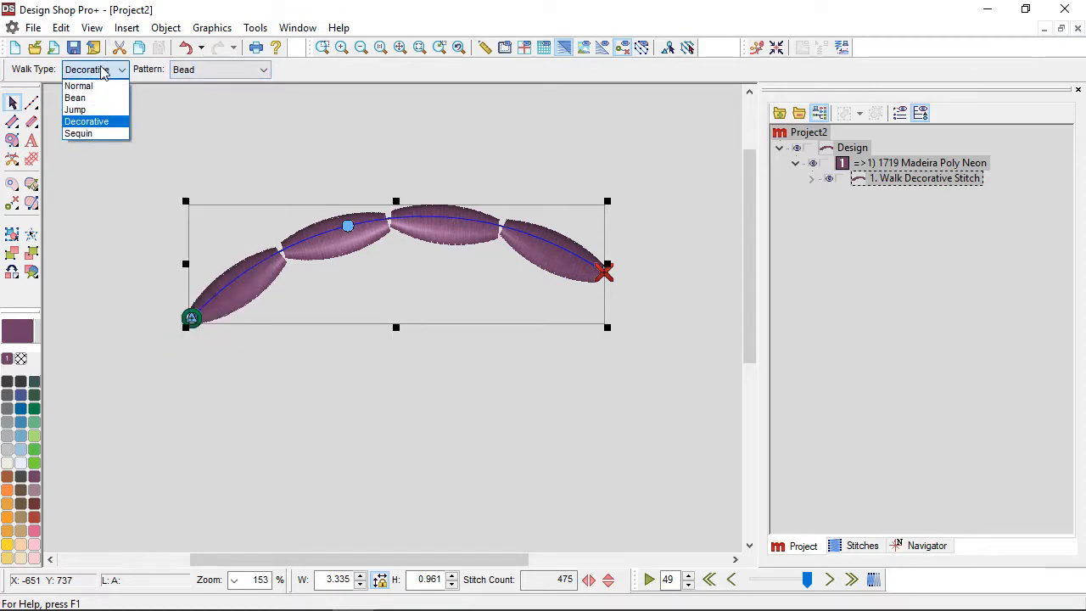
click(123, 133)
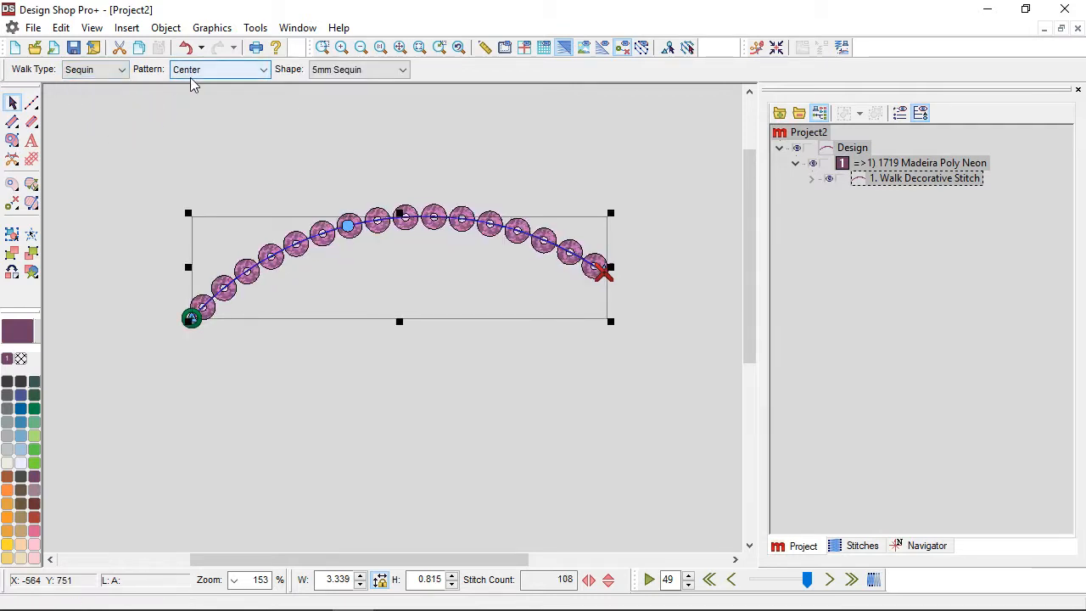
click(110, 71)
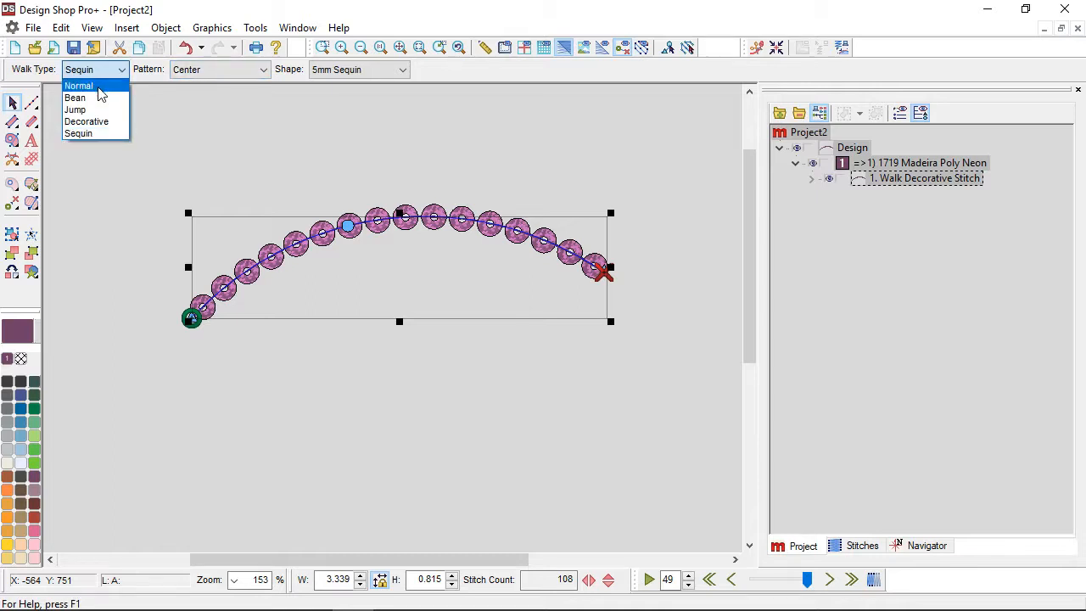
click(89, 84)
click(155, 204)
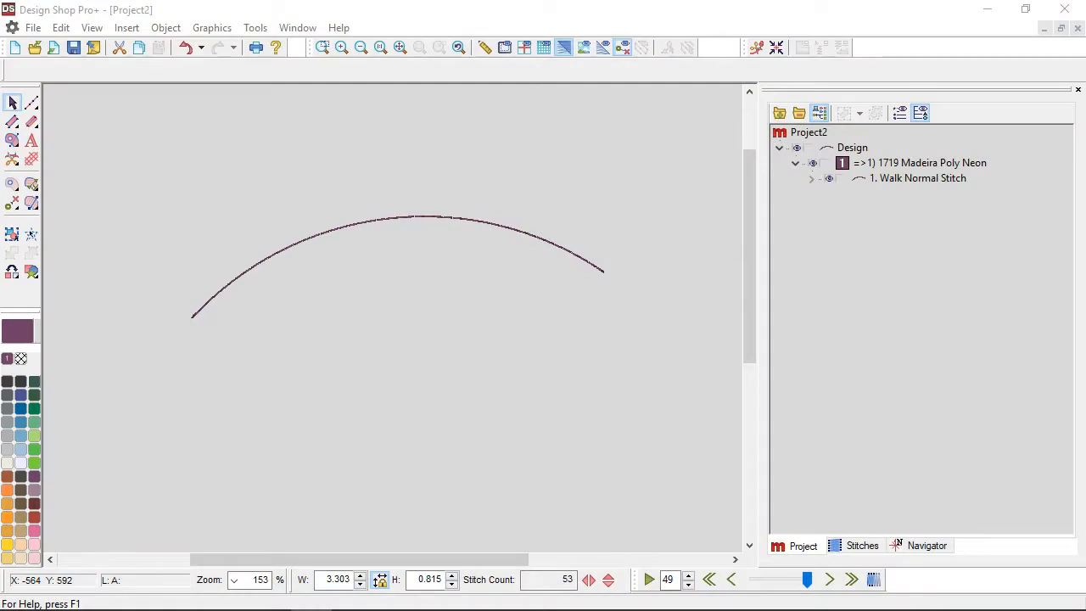
Step: Add the lettering "Melco" in the Block 2 alphabet below the arched line
click(31, 140)
click(233, 421)
text(M)
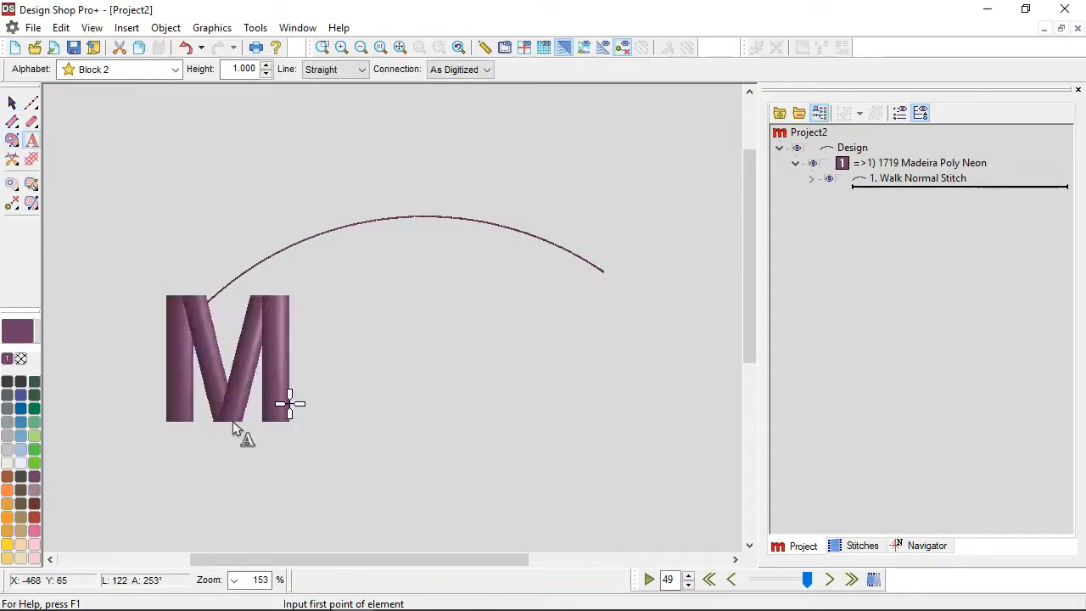
text(elco)
key(Return)
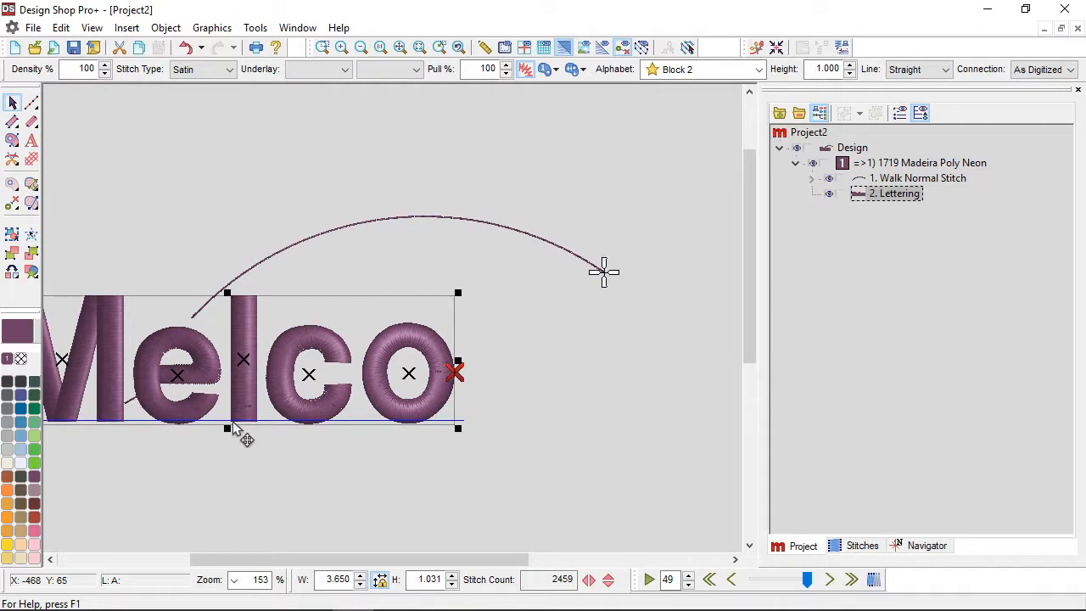
Step: Turn on the Auto stitch type in the Melco lettering's top stitching properties and apply it
right_click(356, 317)
click(425, 291)
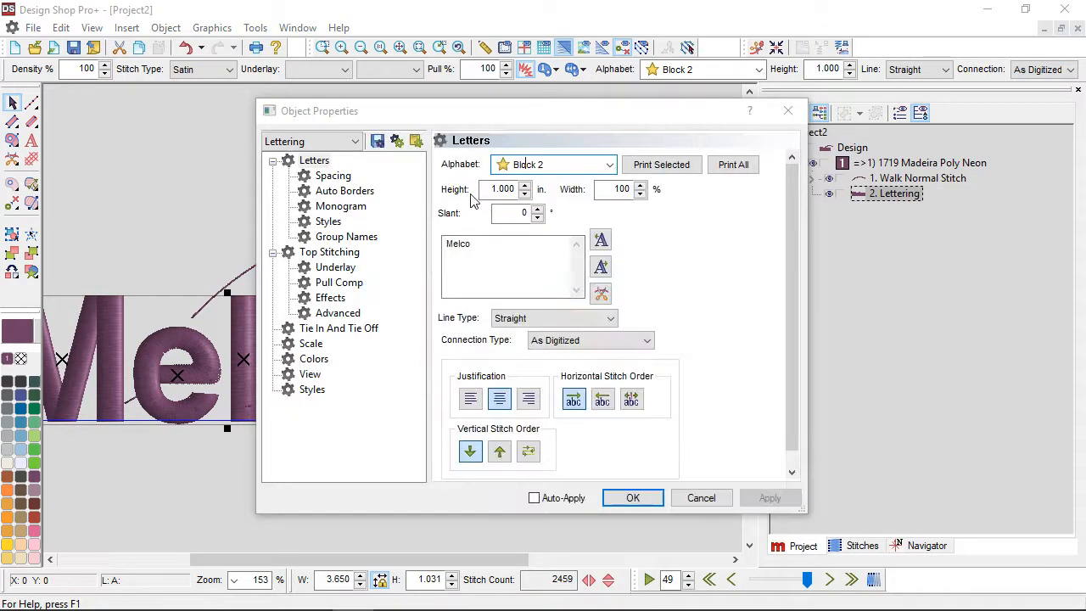
click(329, 253)
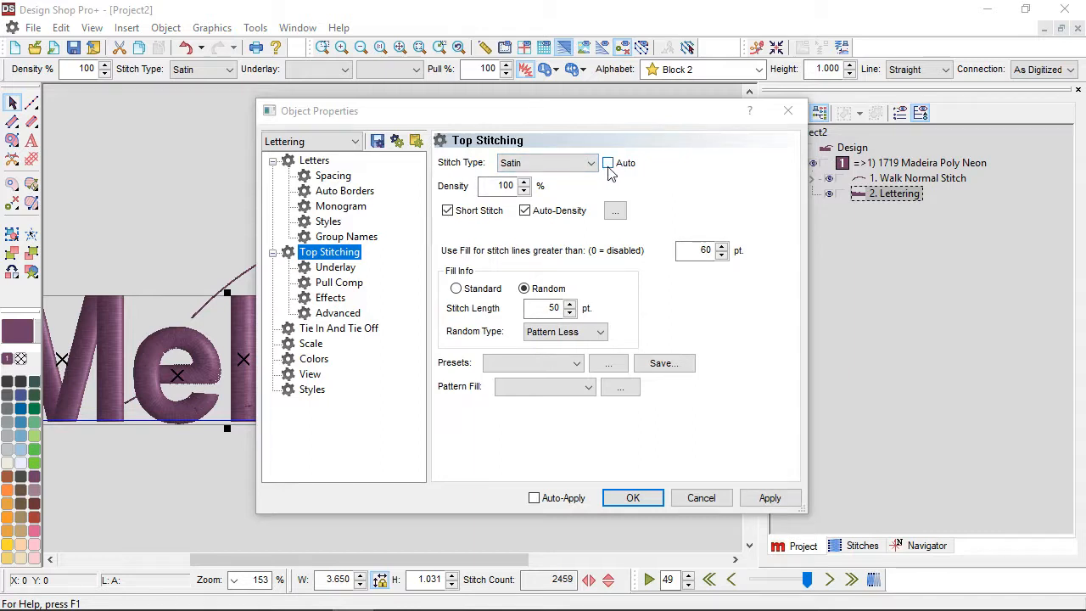
click(608, 166)
click(787, 505)
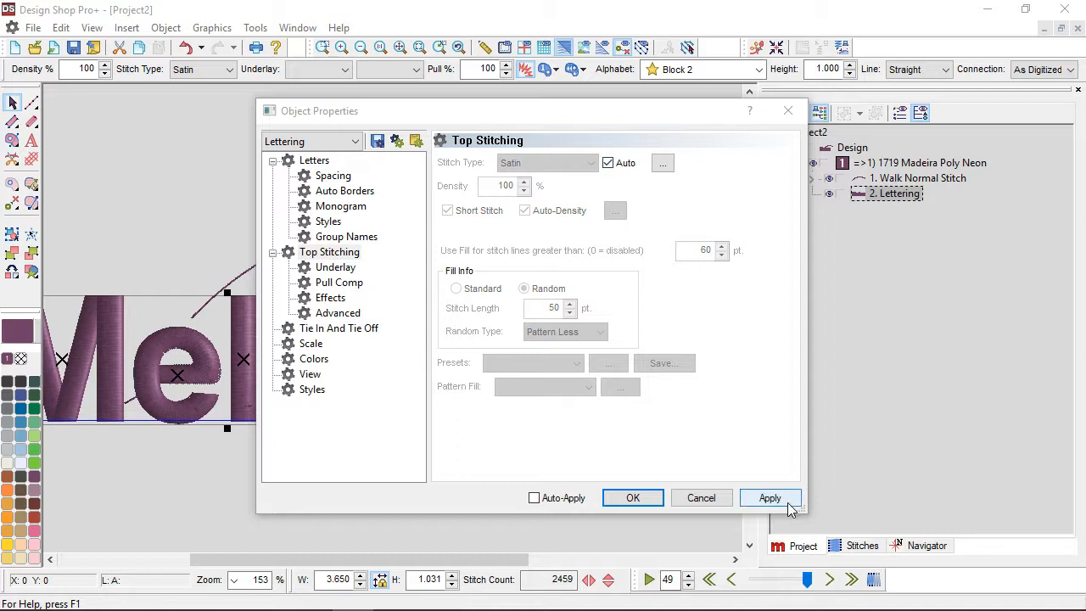
Step: Open the detailed settings of the Auto stitch type, and reposition and widen their window to fit both object groups
click(667, 168)
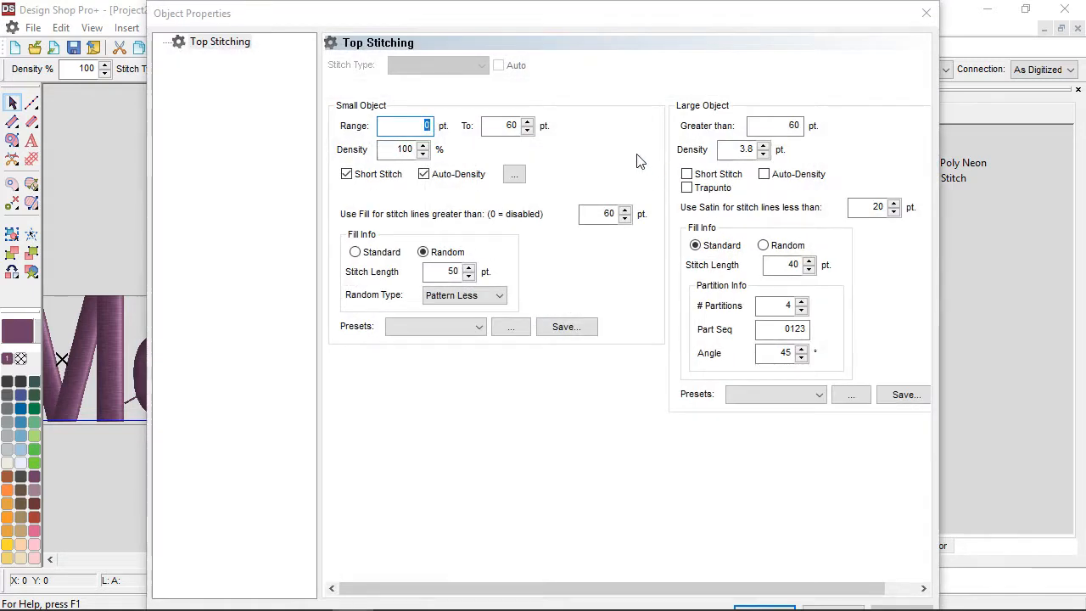
drag(640, 21, 572, 73)
drag(557, 437, 592, 538)
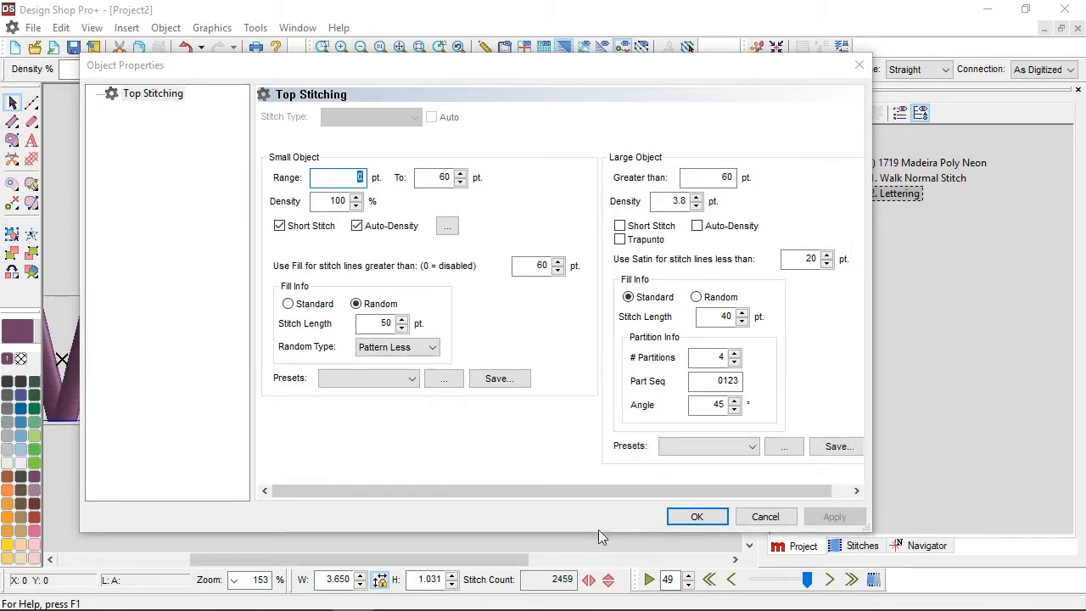
drag(874, 344, 910, 343)
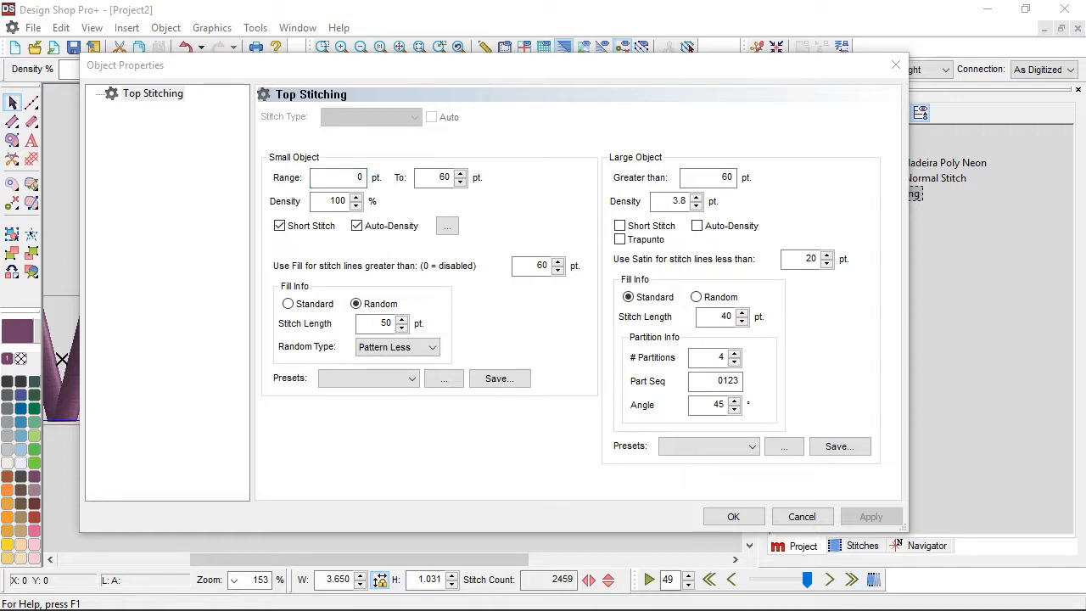
Step: Examine the Small Object and Large Object ranges, fill and satin thresholds, Large Object density, and both groups' fill info, keeping Standard fill for large objects
drag(580, 266, 316, 265)
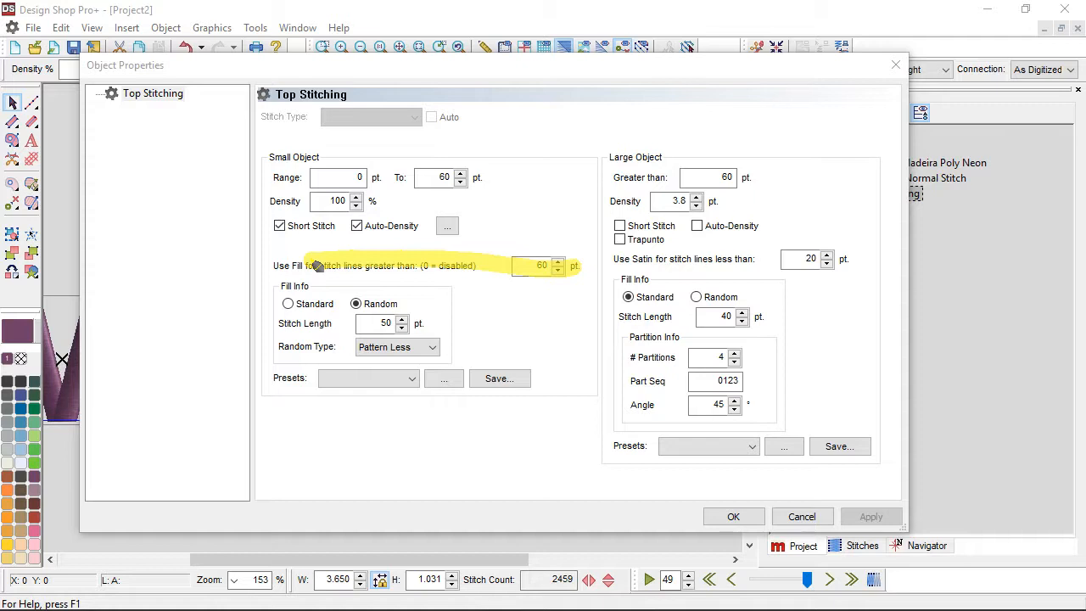
key(Escape)
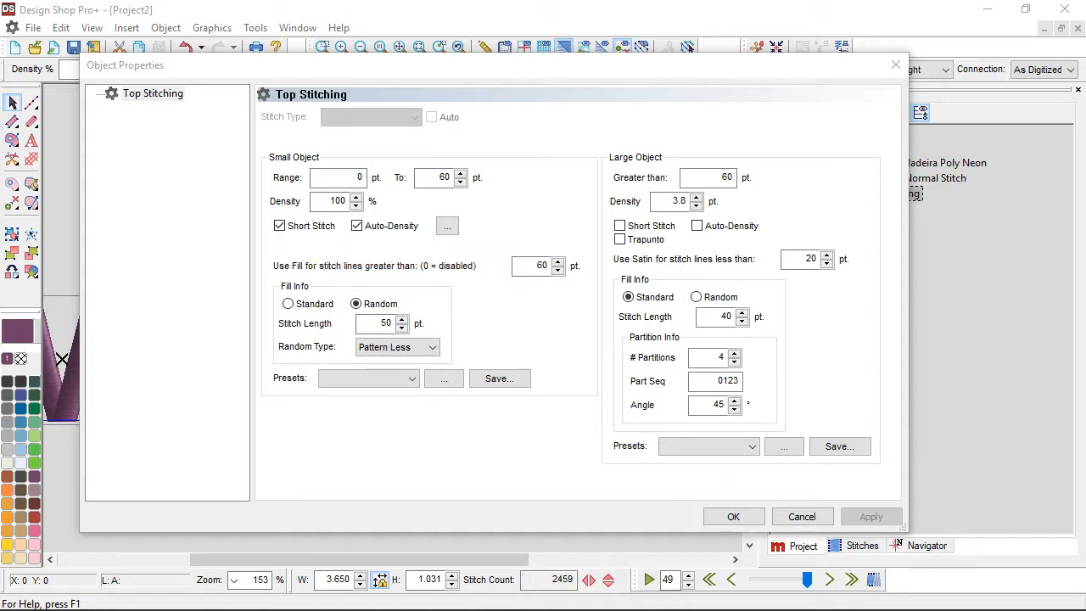
drag(611, 177, 854, 187)
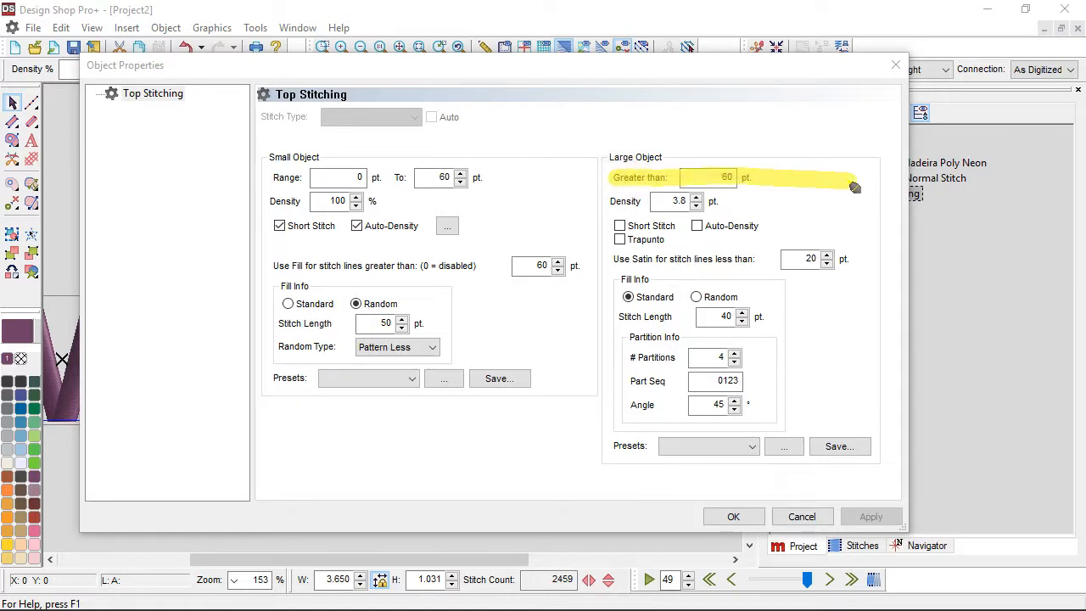
drag(547, 178, 267, 178)
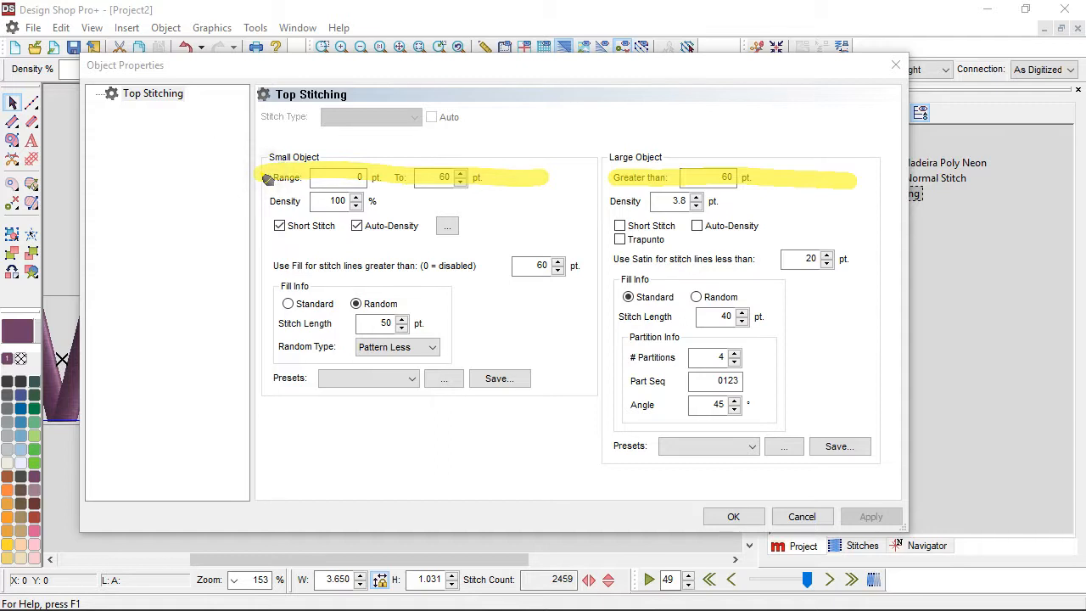
drag(587, 266, 482, 265)
drag(755, 259, 859, 263)
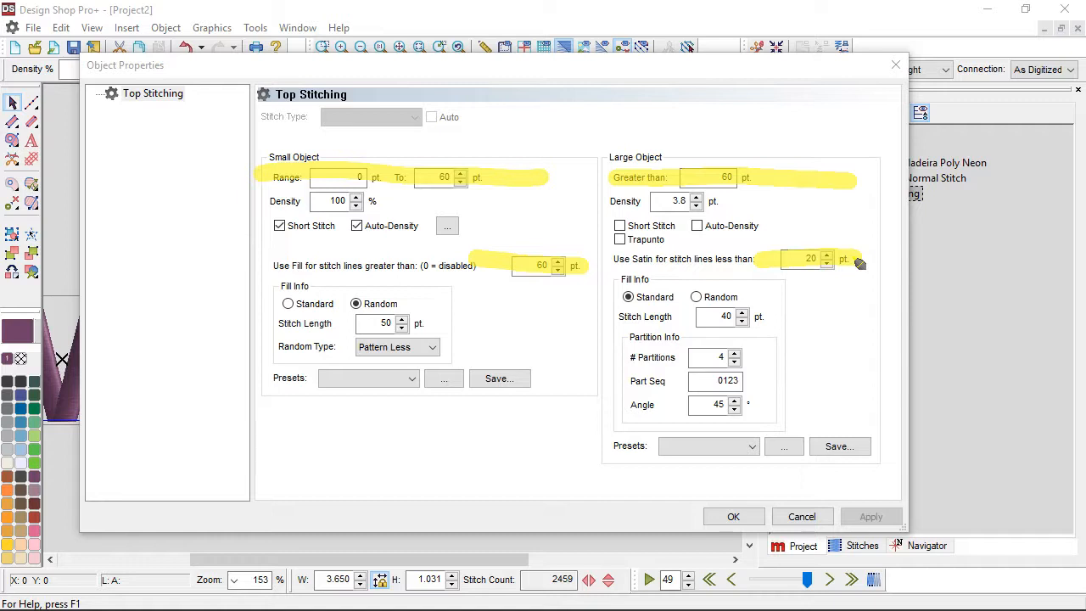
drag(424, 304, 356, 304)
mouse_move(450, 348)
mouse_down()
mouse_move(373, 353)
mouse_move(398, 329)
mouse_move(377, 327)
mouse_up()
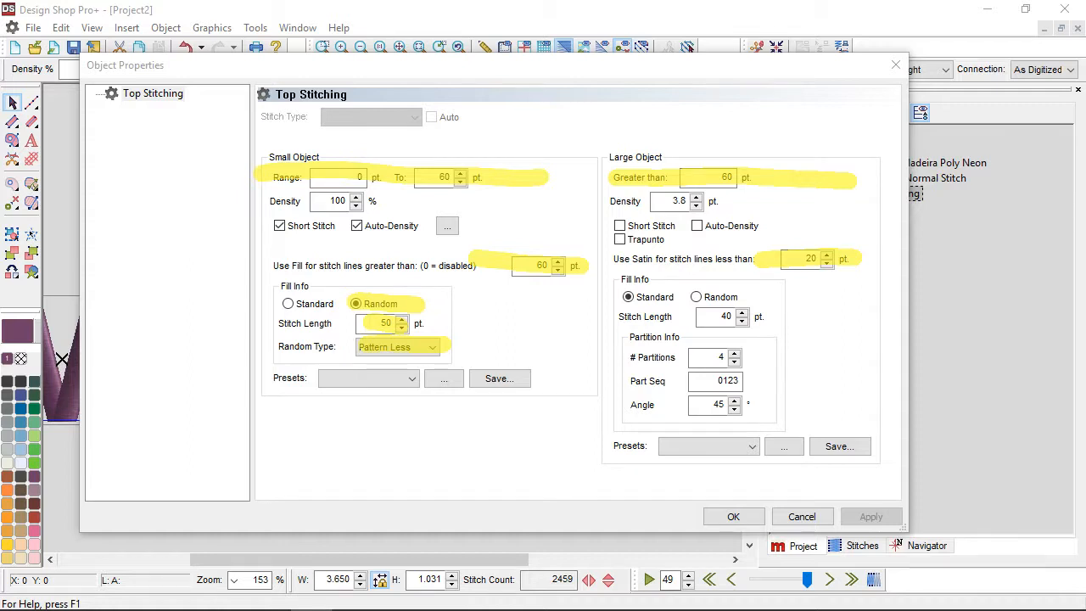
click(628, 297)
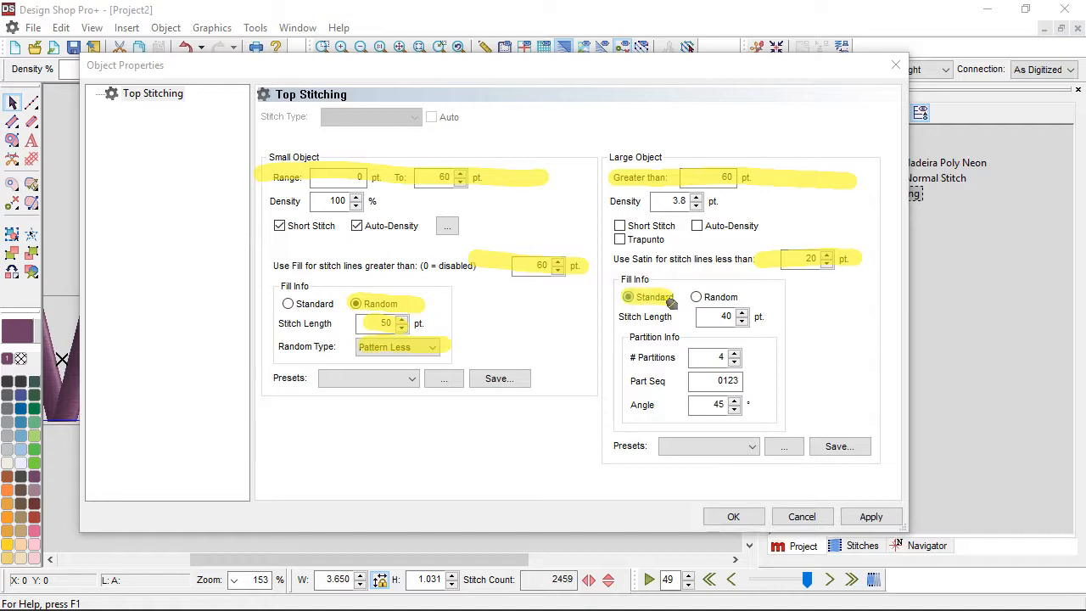
mouse_move(621, 332)
mouse_down()
mouse_move(760, 319)
mouse_move(631, 393)
mouse_move(737, 422)
mouse_move(780, 355)
mouse_move(666, 368)
mouse_move(742, 382)
mouse_up()
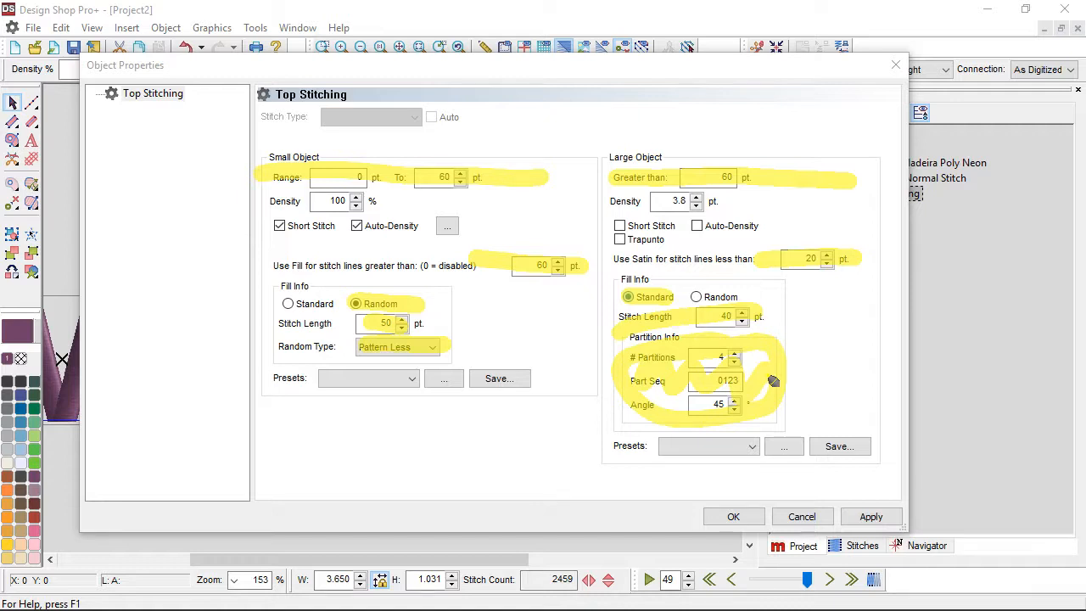
drag(611, 201, 713, 203)
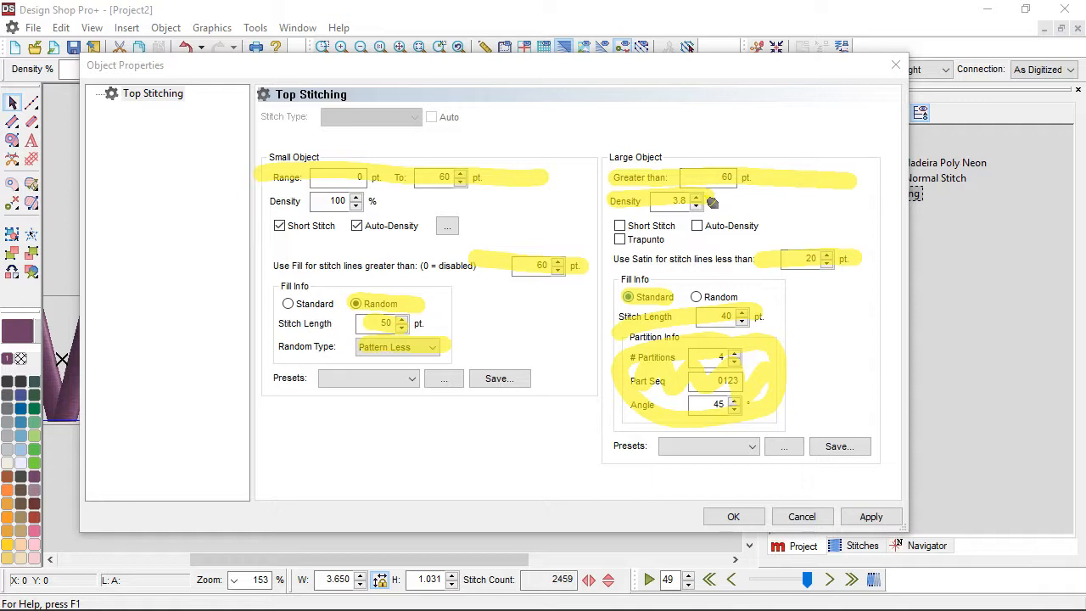
drag(612, 259, 883, 266)
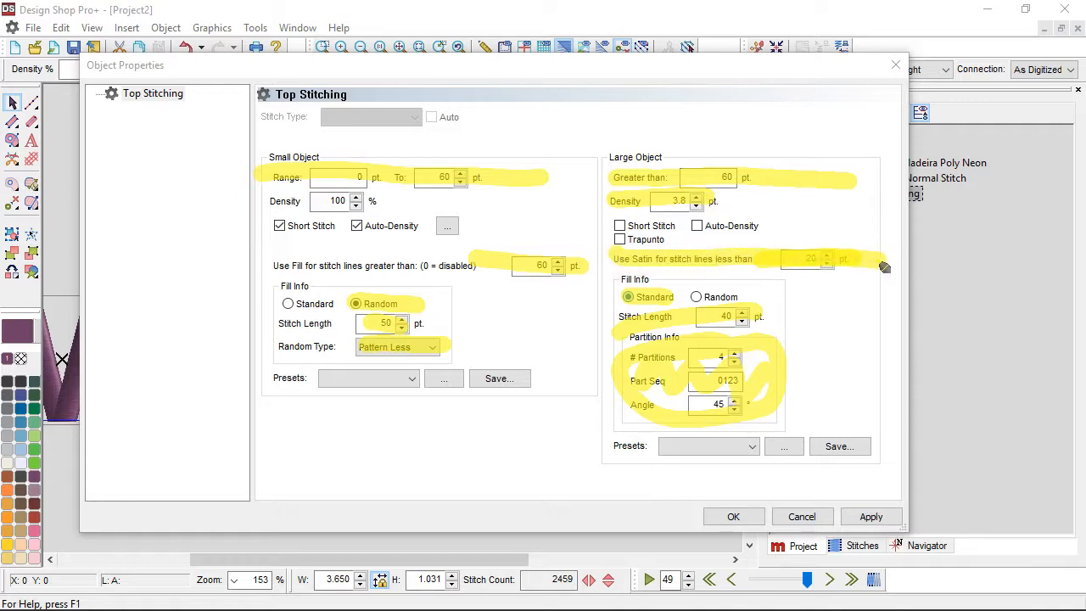